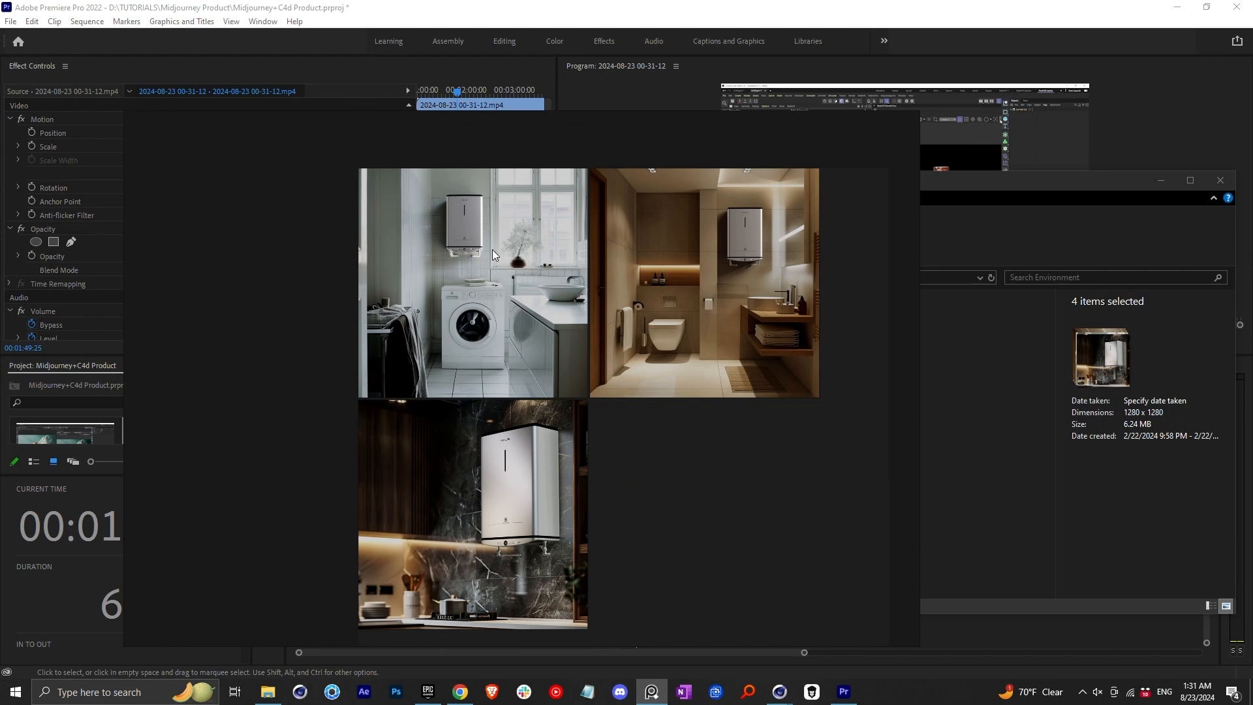
Examine the reference renders of the water heater in the white laundry room, especially its lighting, shadow and pipes
scroll(483, 241, up, 5)
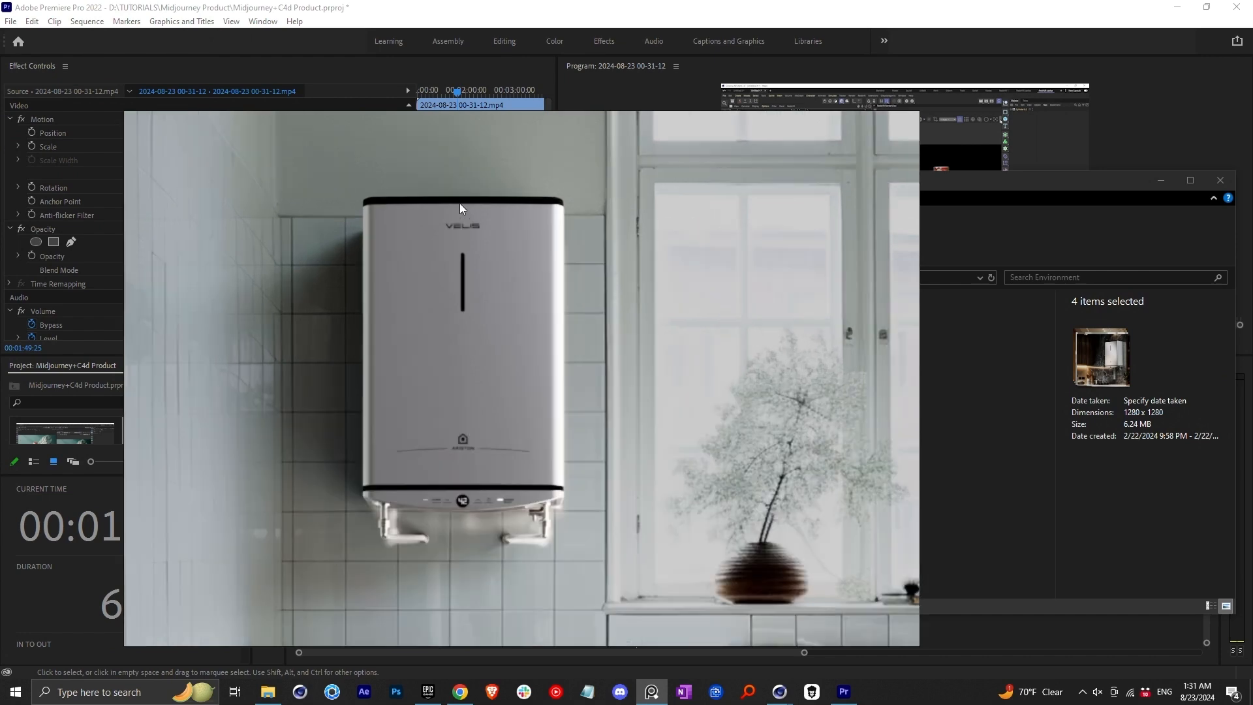
scroll(460, 209, down, 5)
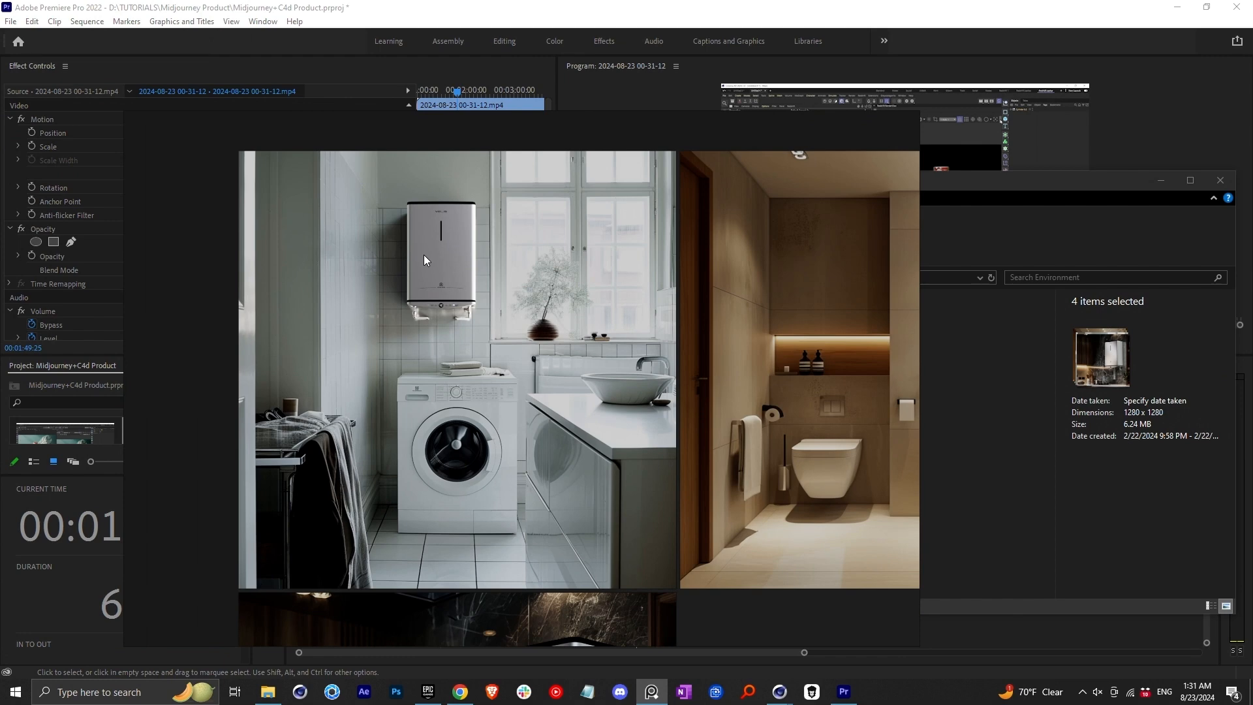
scroll(424, 260, up, 1)
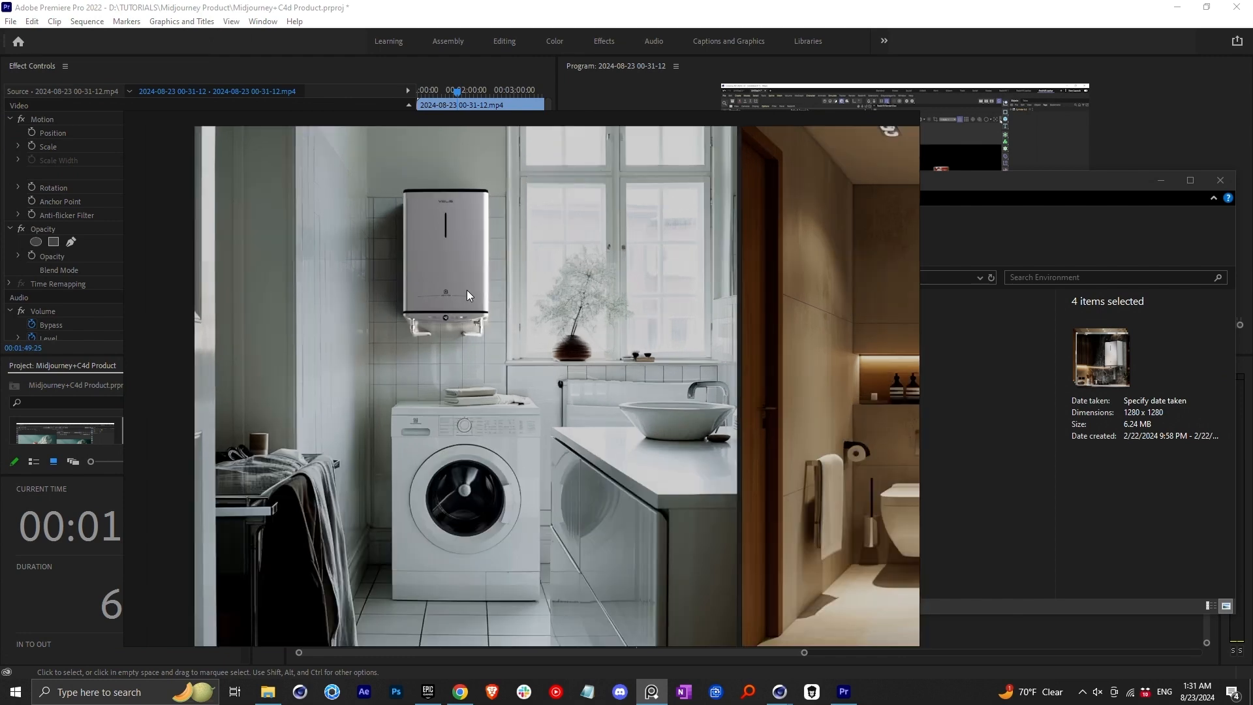
scroll(436, 236, up, 1)
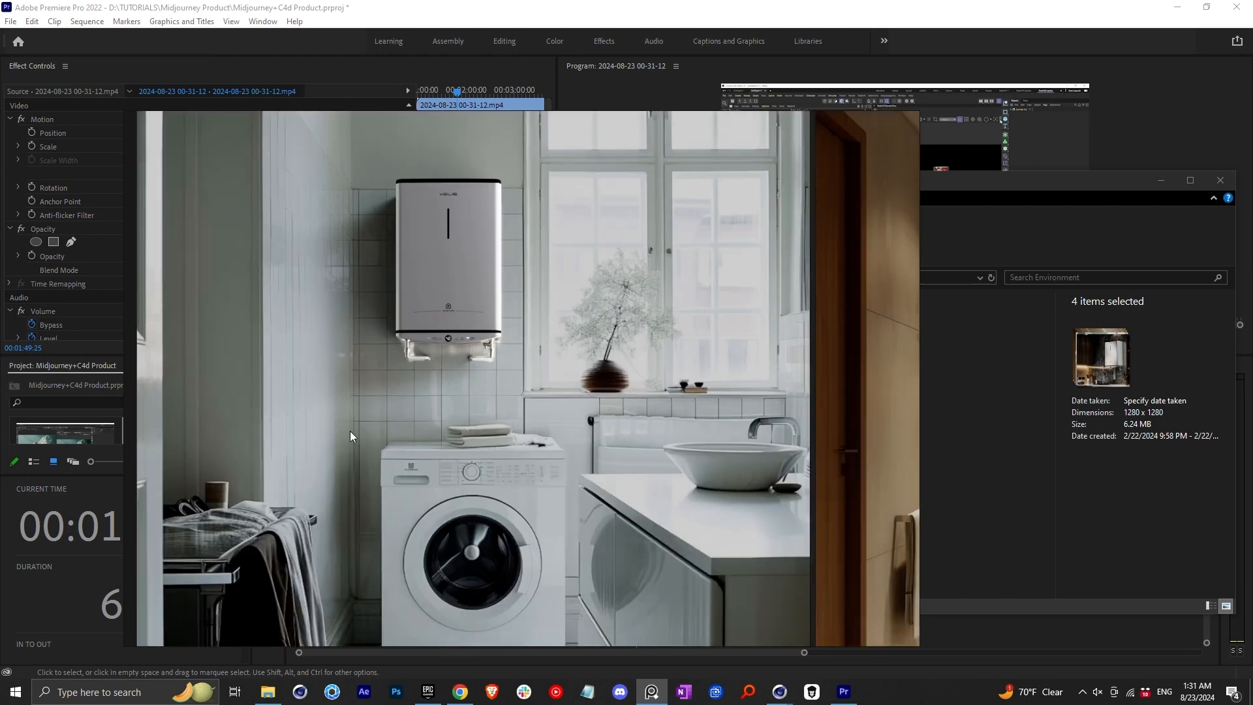
scroll(355, 433, down, 5)
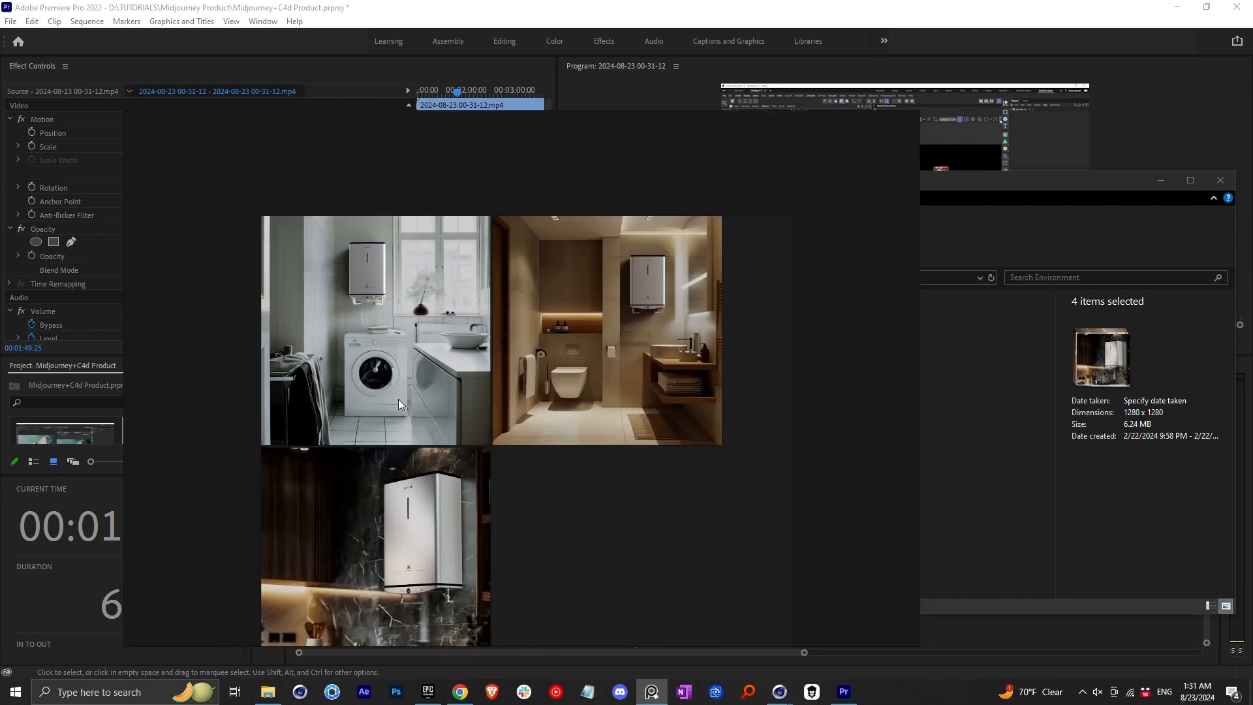
scroll(361, 287, up, 6)
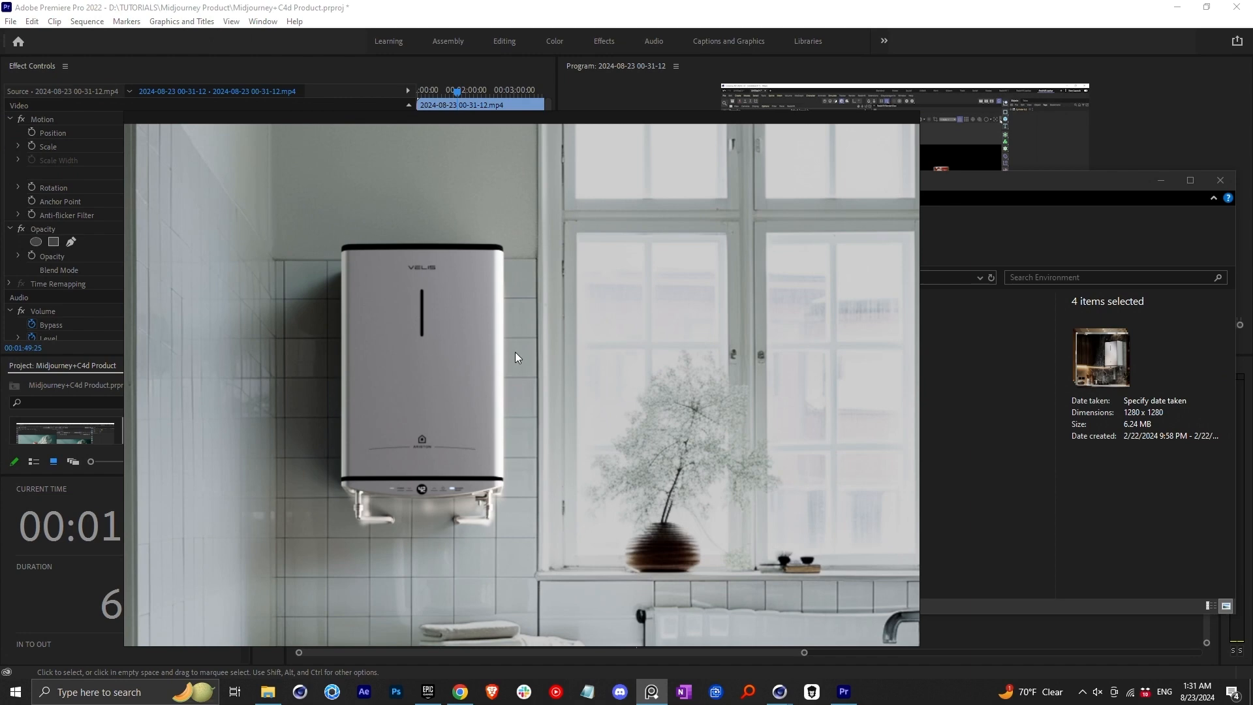
scroll(519, 357, down, 2)
scroll(449, 506, up, 4)
scroll(443, 501, up, 1)
middle_drag(389, 371, 508, 531)
middle_drag(455, 272, 475, 433)
scroll(387, 314, down, 1)
scroll(425, 299, down, 3)
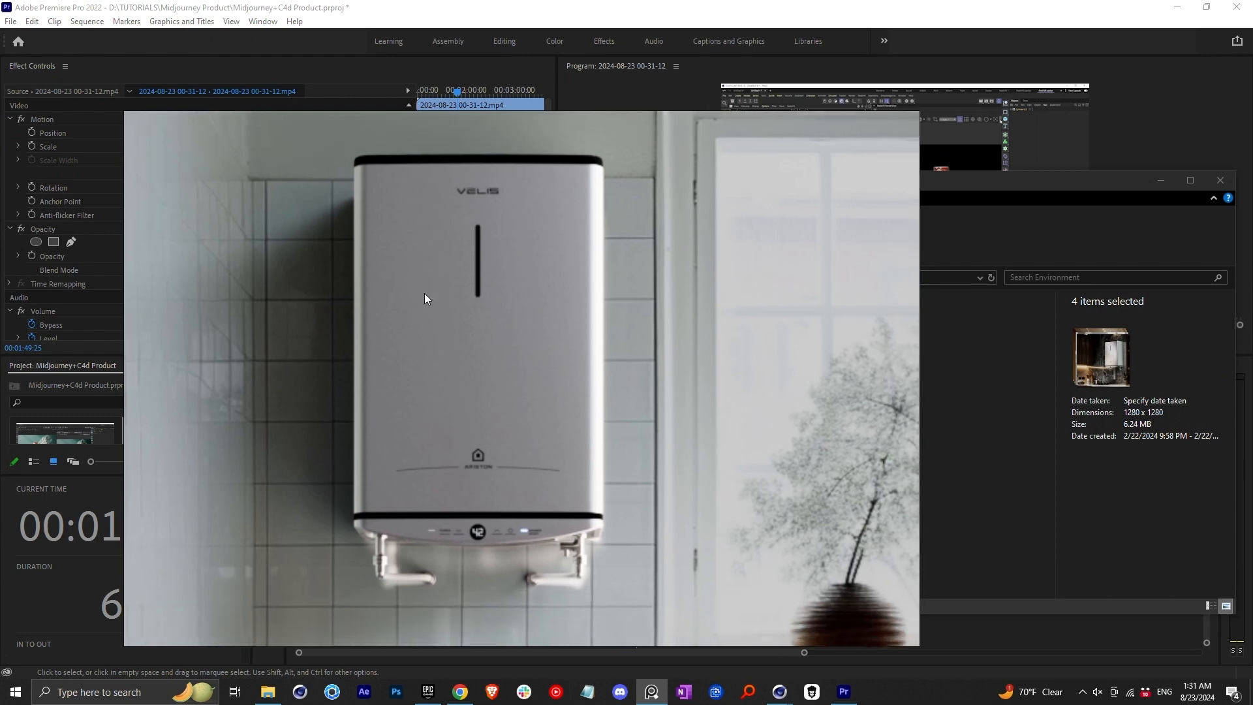
mouse_move(483, 316)
middle_down()
mouse_move(319, 299)
mouse_move(501, 316)
middle_up()
scroll(496, 315, down, 2)
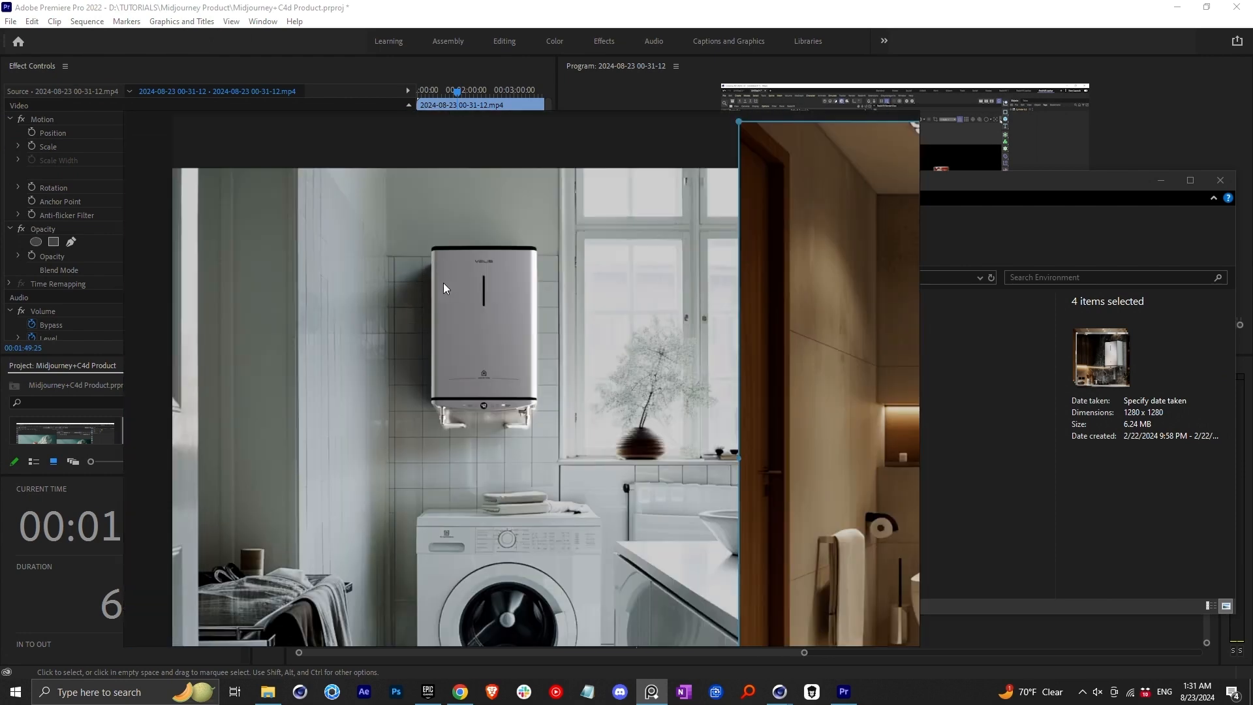
scroll(442, 279, up, 2)
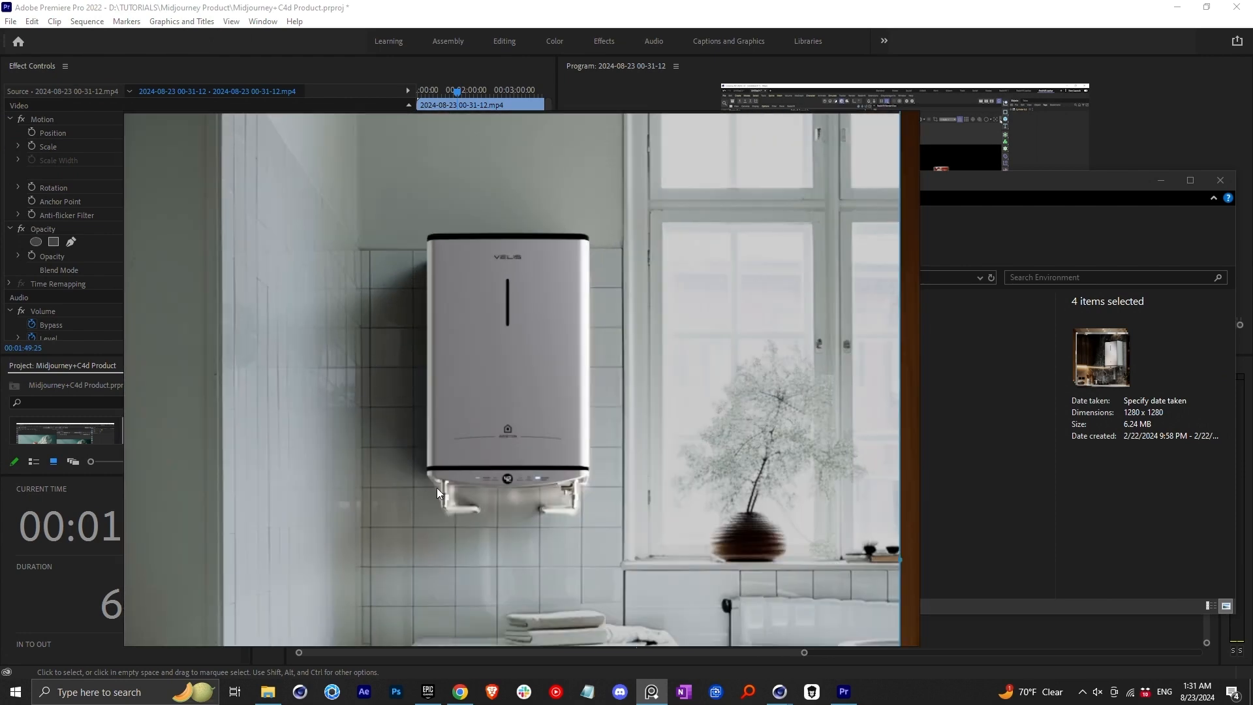
scroll(419, 352, down, 1)
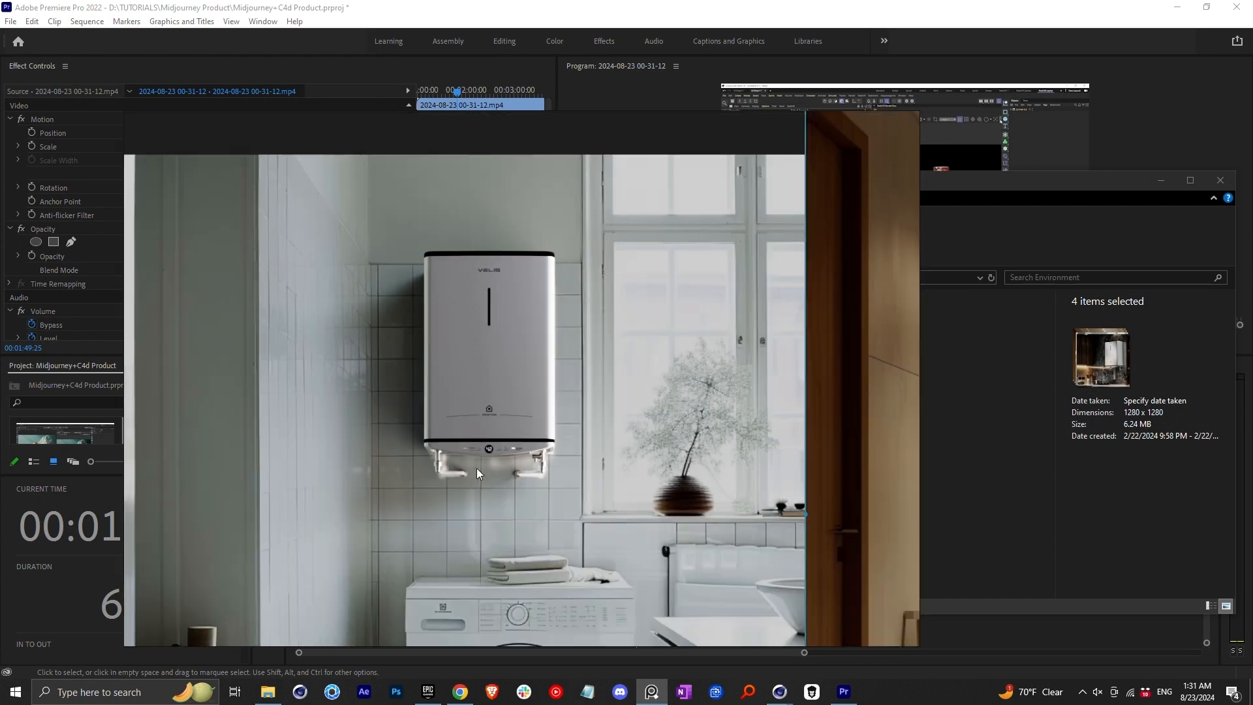
scroll(491, 484, up, 2)
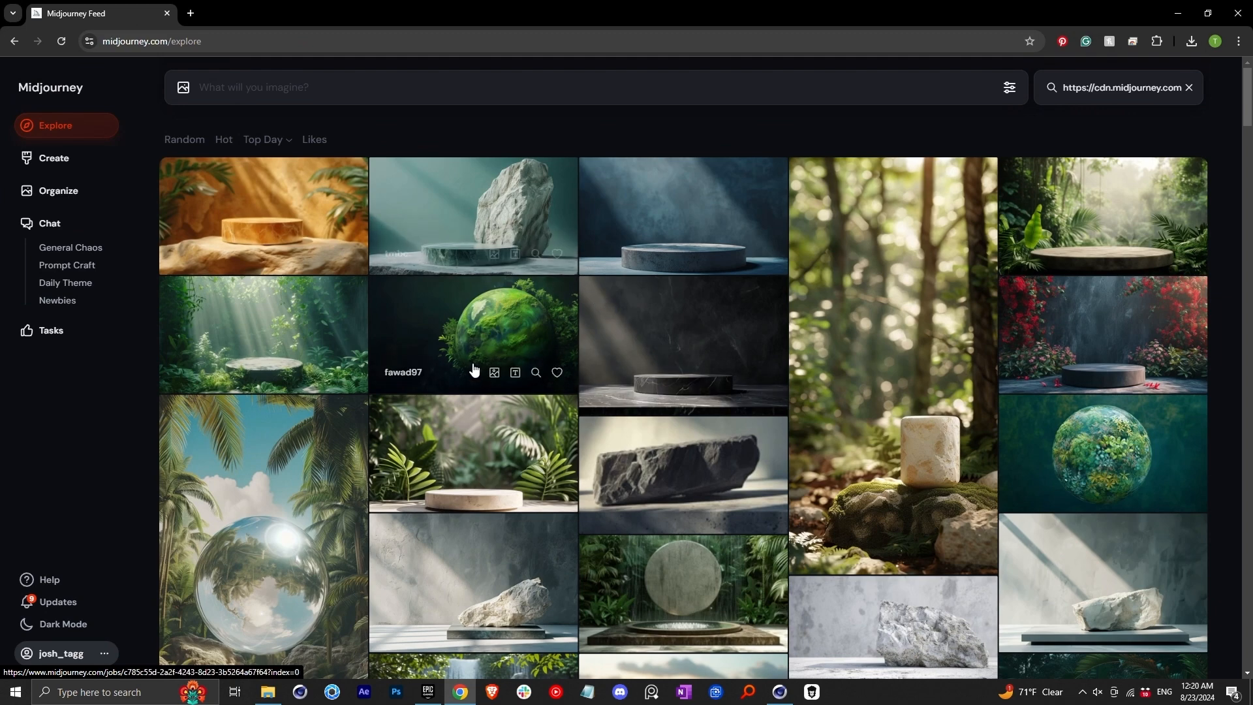
Open the teal podium image with the large rock in the Midjourney feed and read its prompt
click(465, 208)
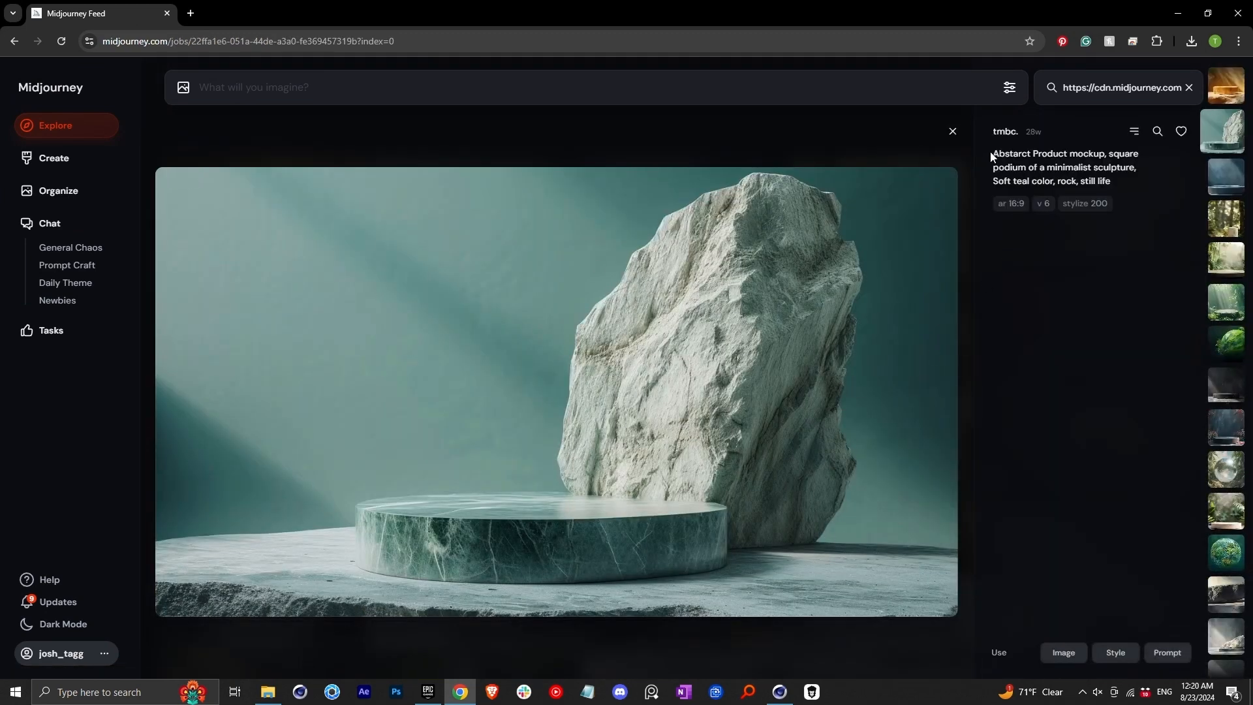
drag(990, 152, 1088, 164)
click(1087, 165)
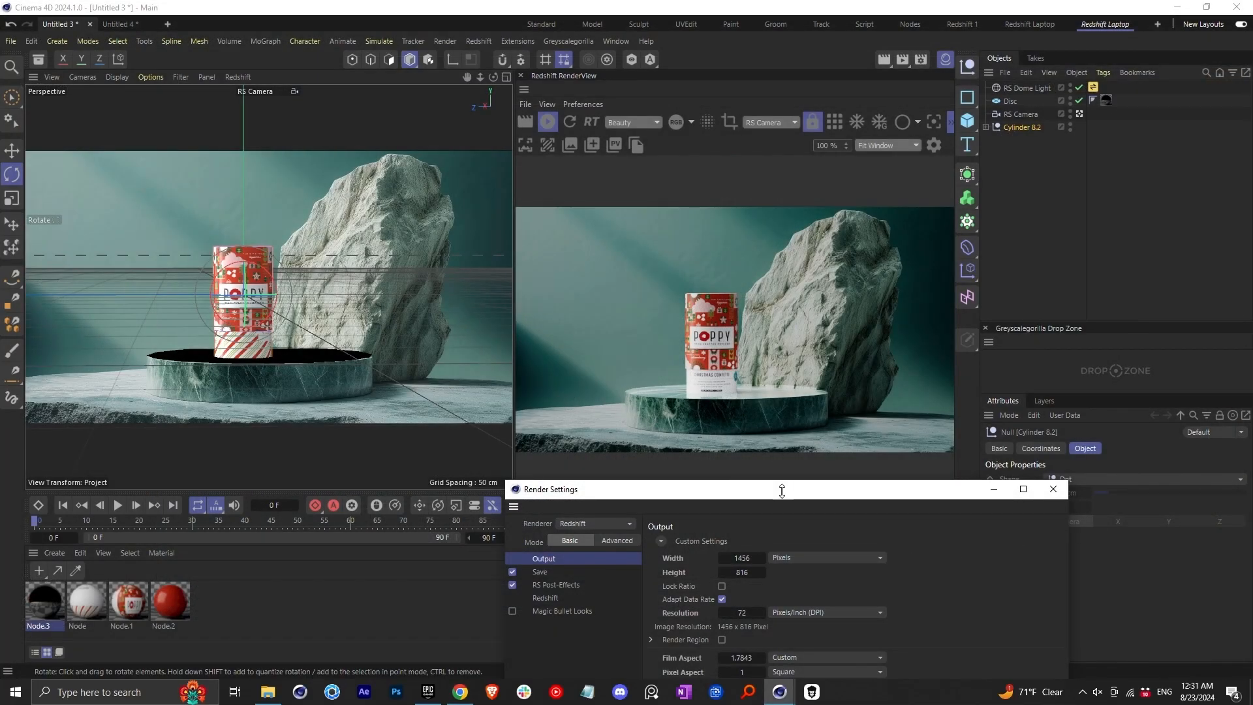
Switch to the Untitled 4 project in Cinema 4D and frame the Poppy can nearly front-on in the perspective view
drag(791, 499, 788, 483)
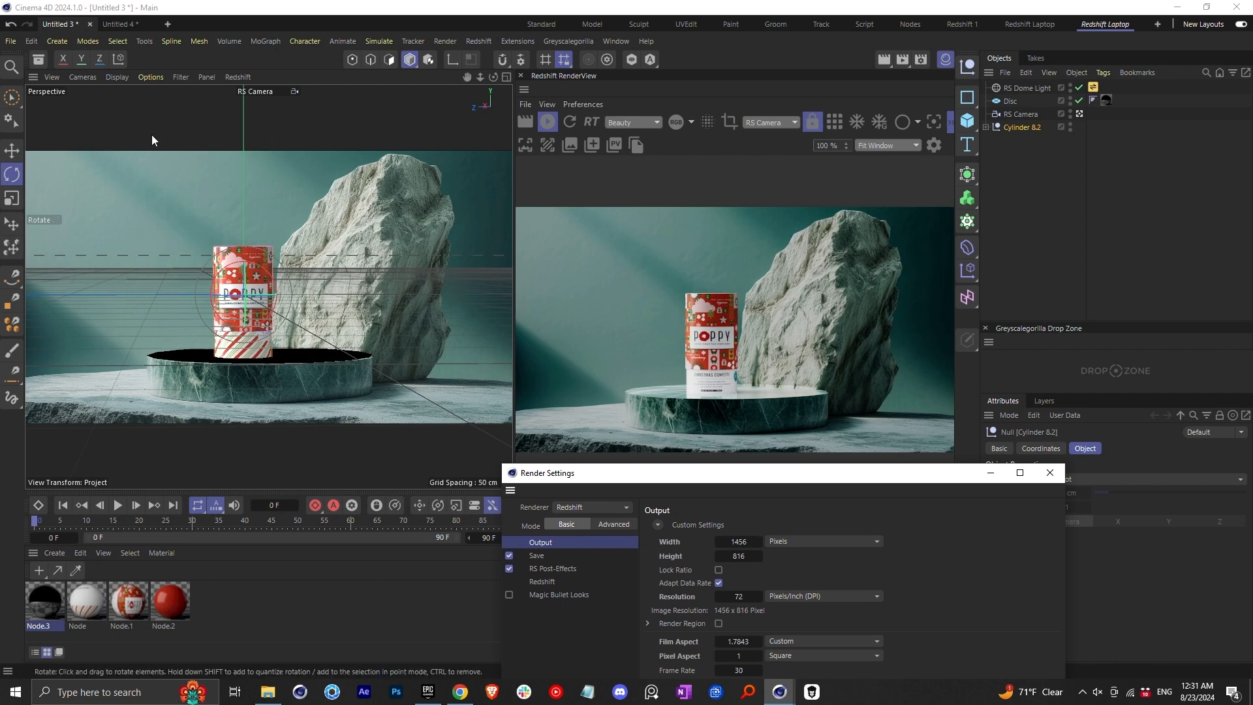
click(116, 25)
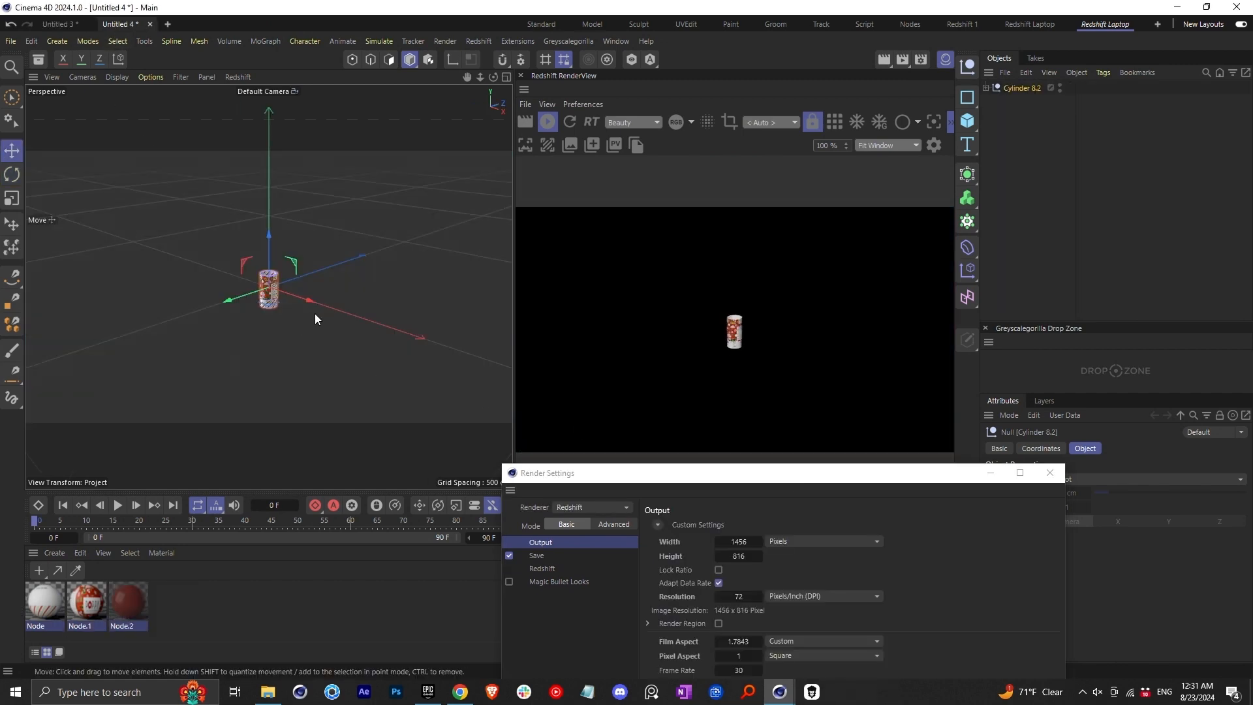
scroll(278, 307, up, 5)
alt+drag(235, 239, 280, 297)
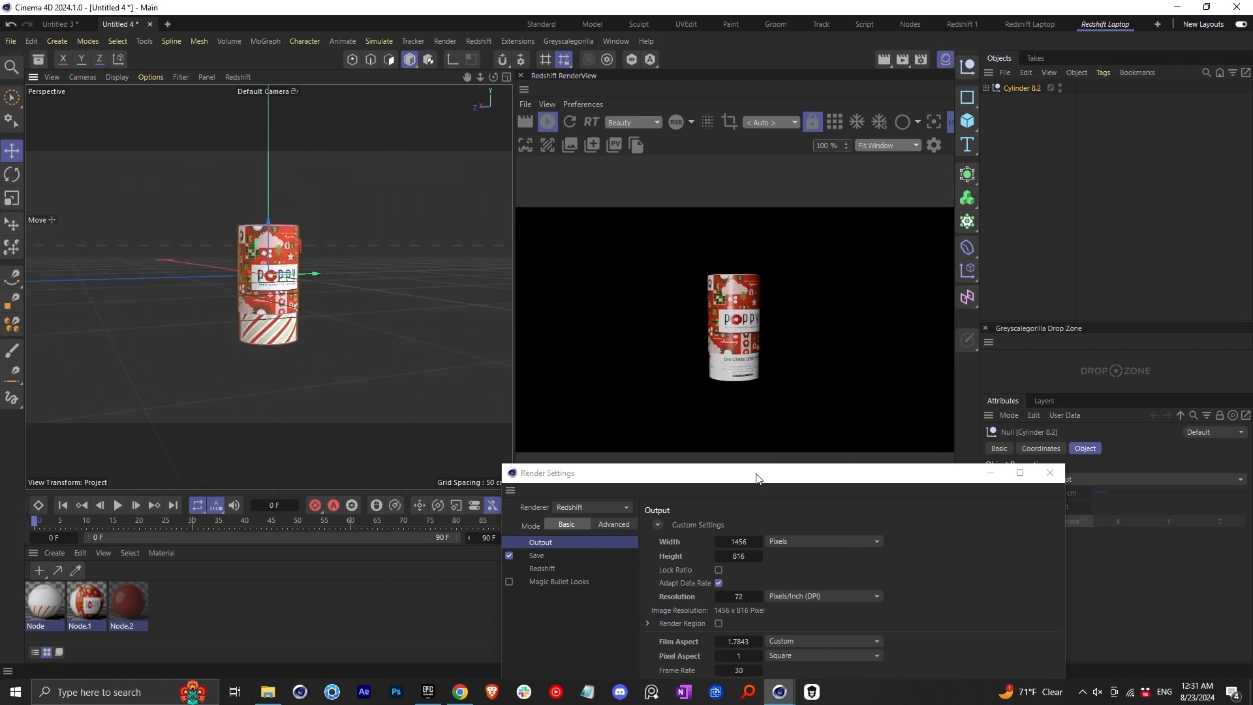
Compare the pixel dimensions of Abstract.png in the Midjourney BG folder with the render output width and height
drag(756, 478, 813, 270)
click(268, 692)
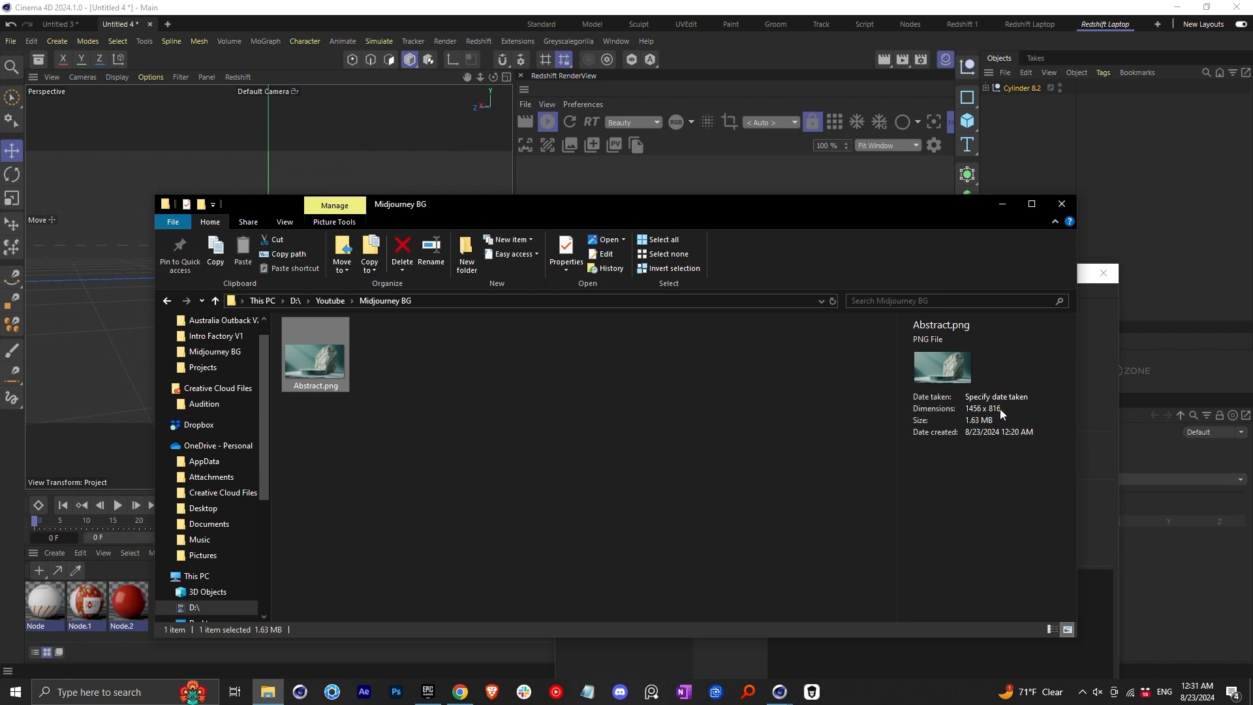
click(1002, 204)
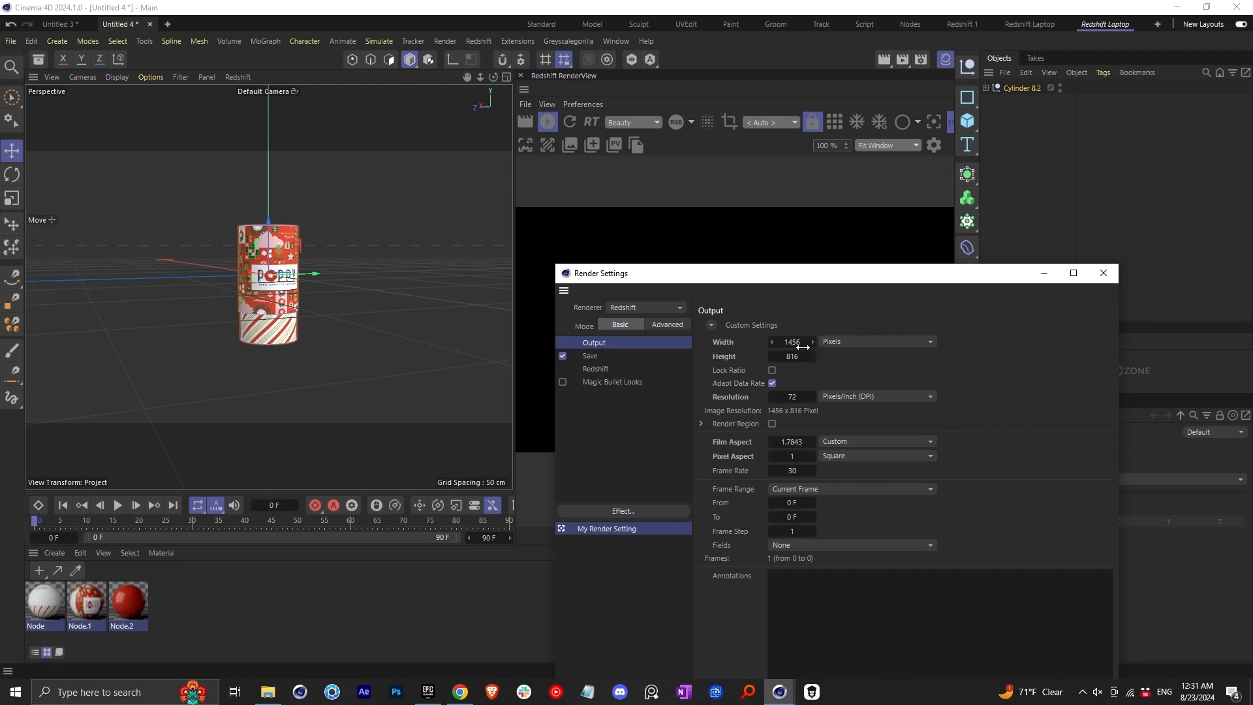
click(268, 692)
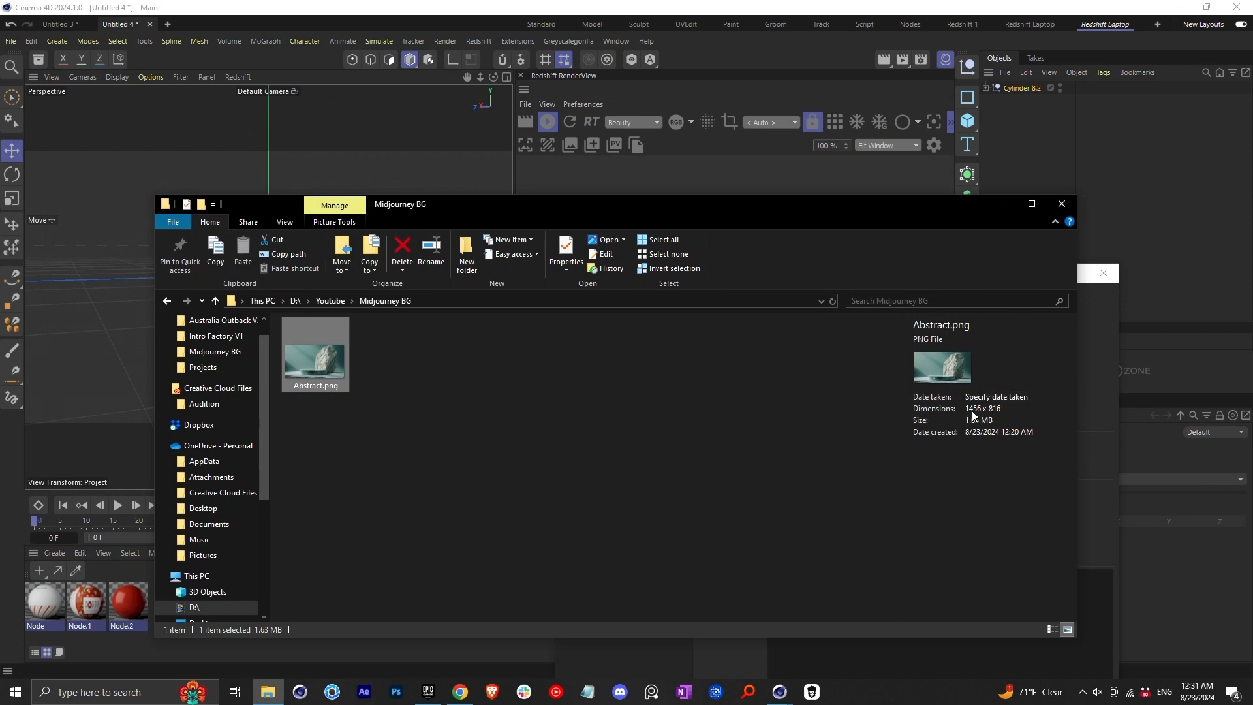
click(1001, 205)
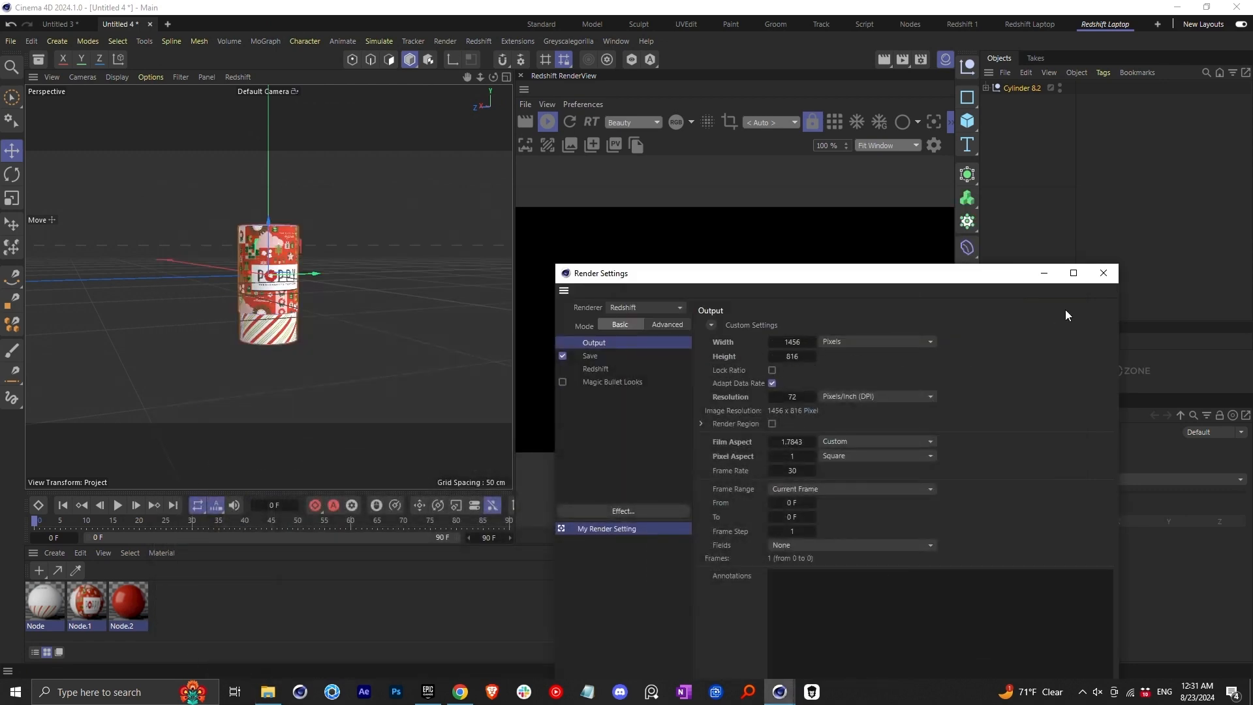
click(1044, 277)
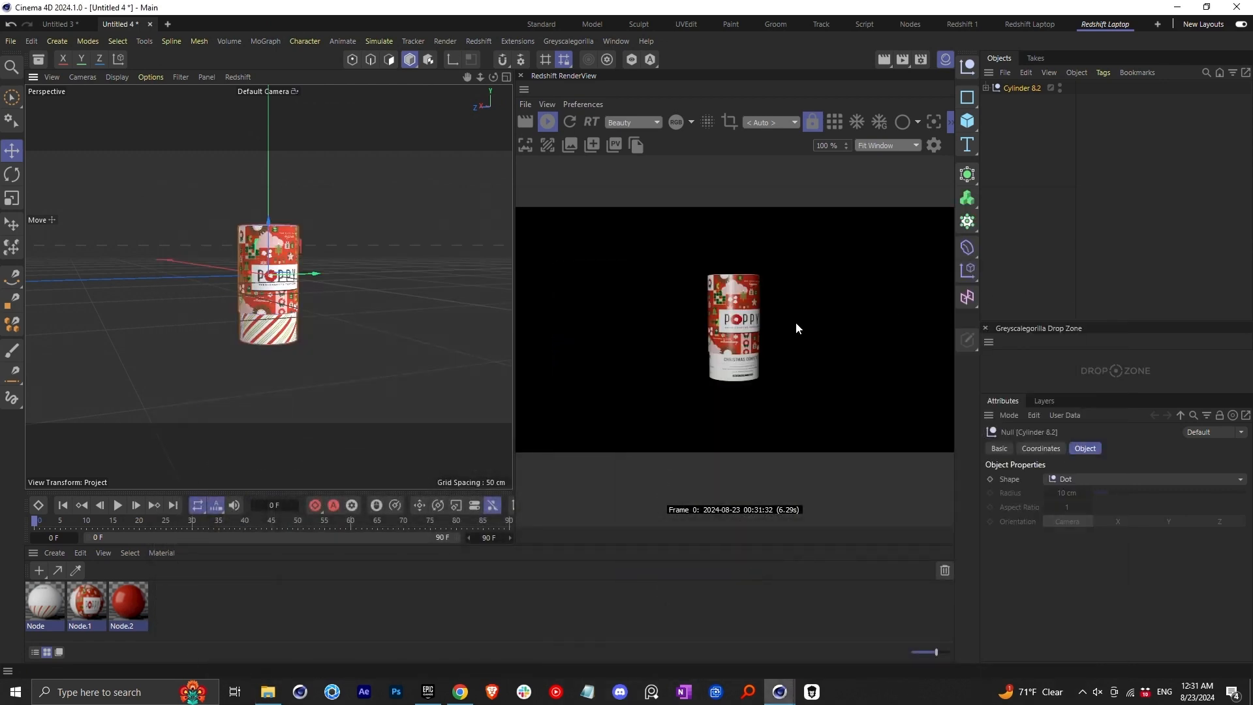
Enable the Background effect in the Redshift RenderView settings and expand its options
alt+drag(293, 335, 285, 326)
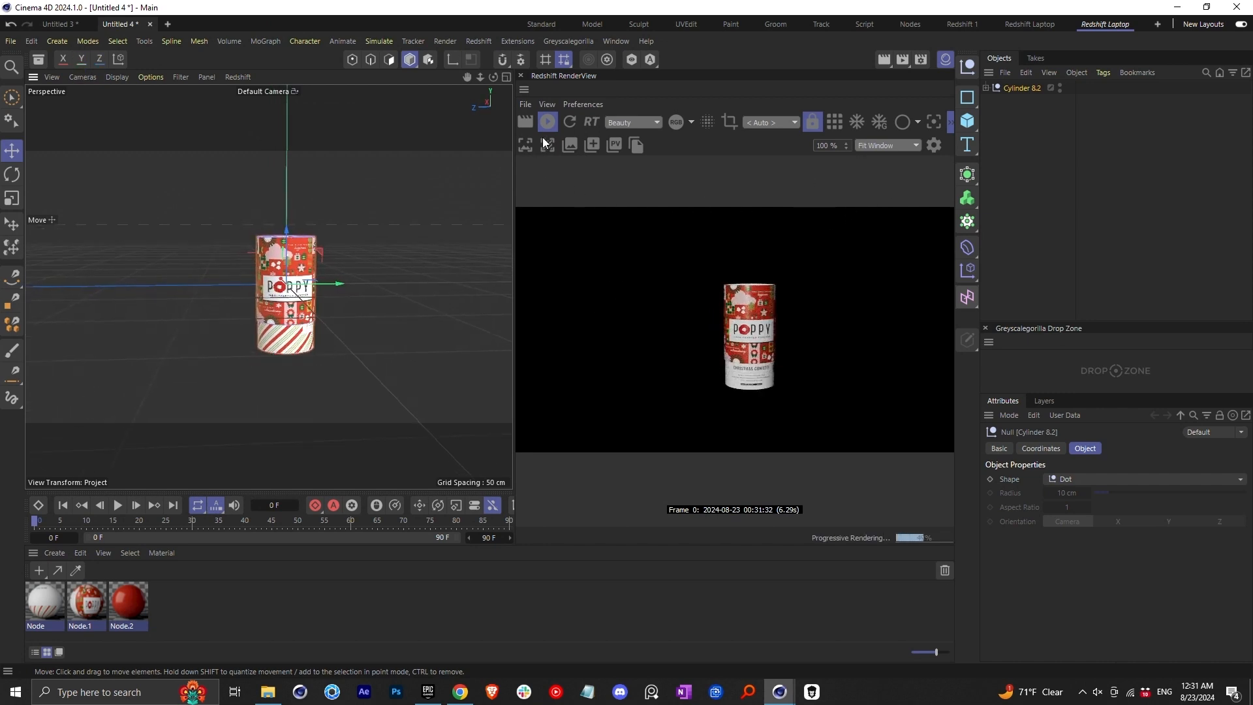
click(948, 122)
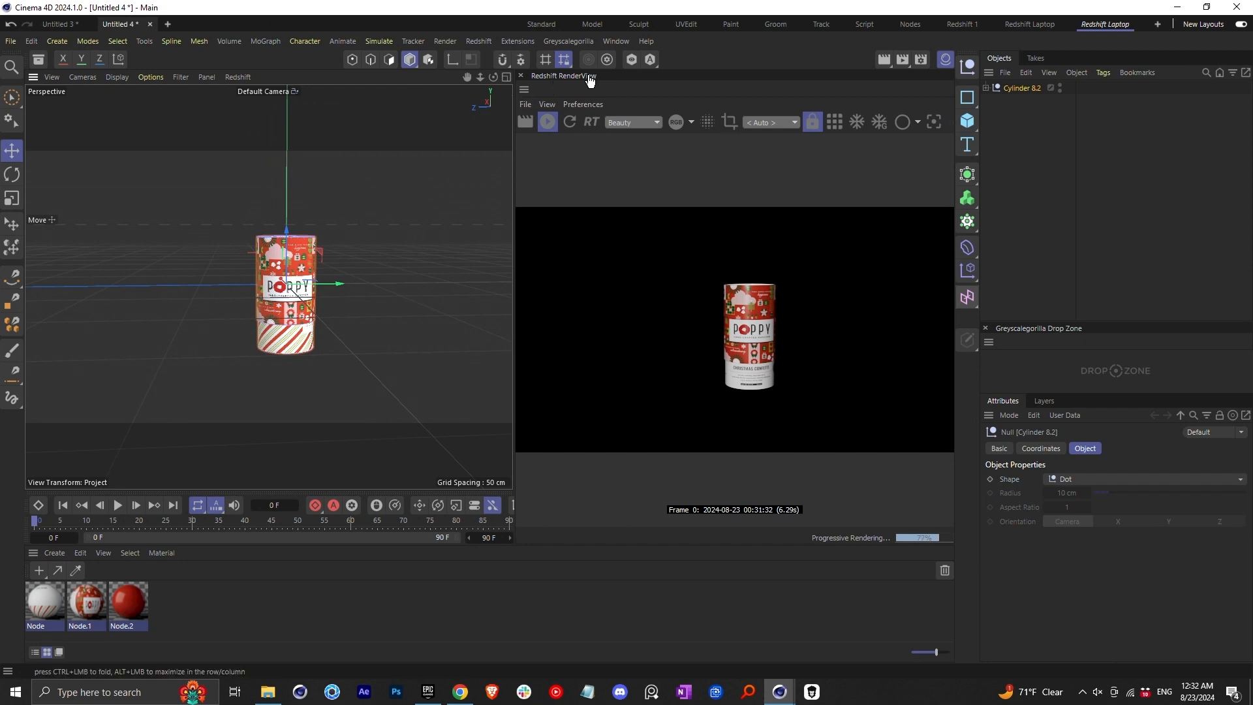
click(950, 123)
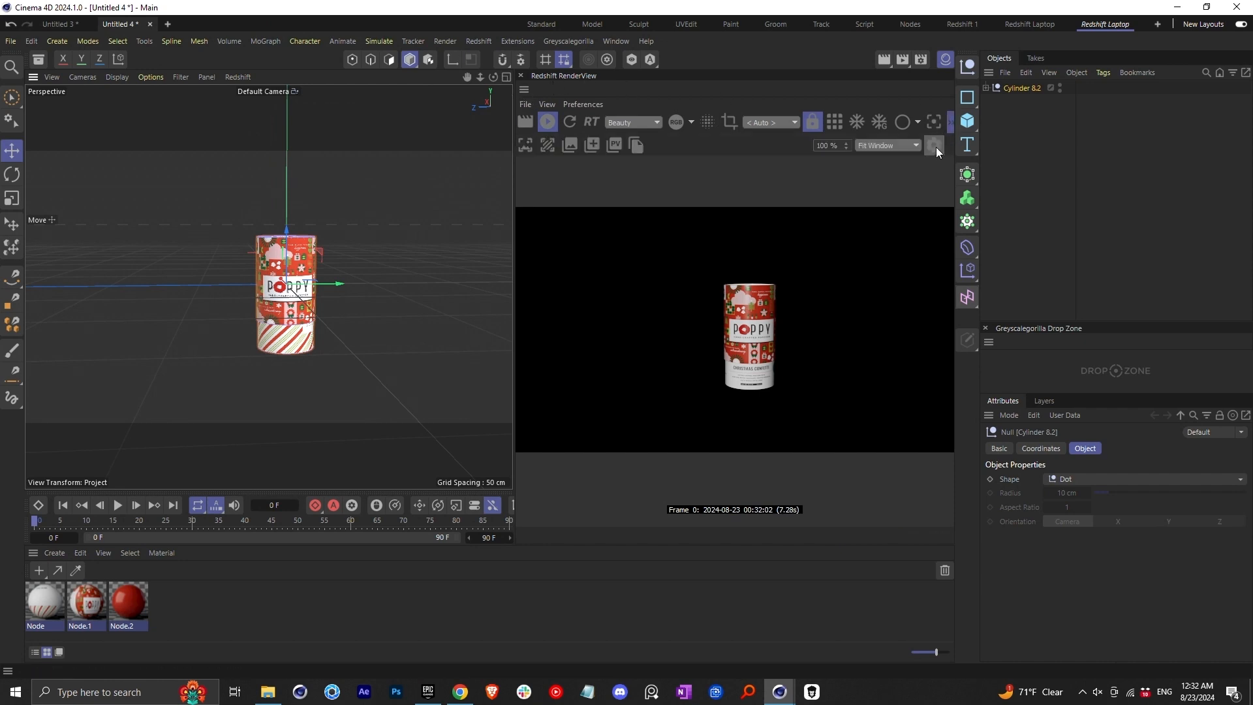
click(934, 145)
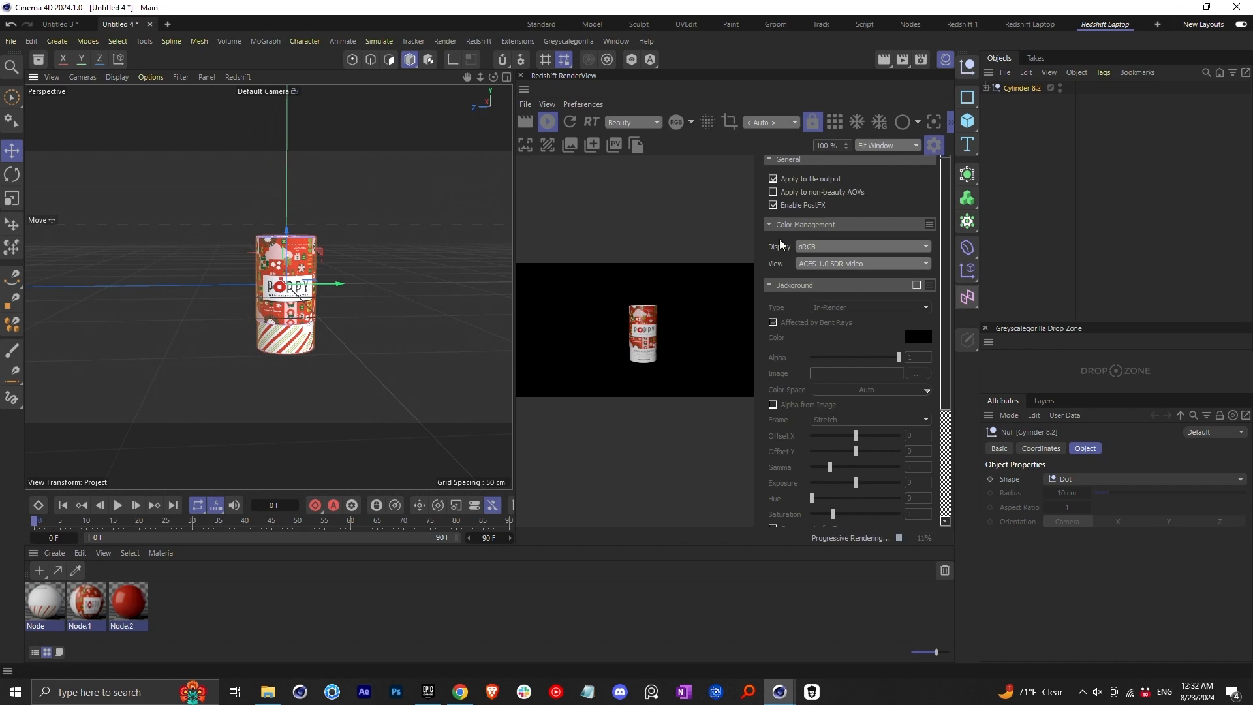
click(770, 286)
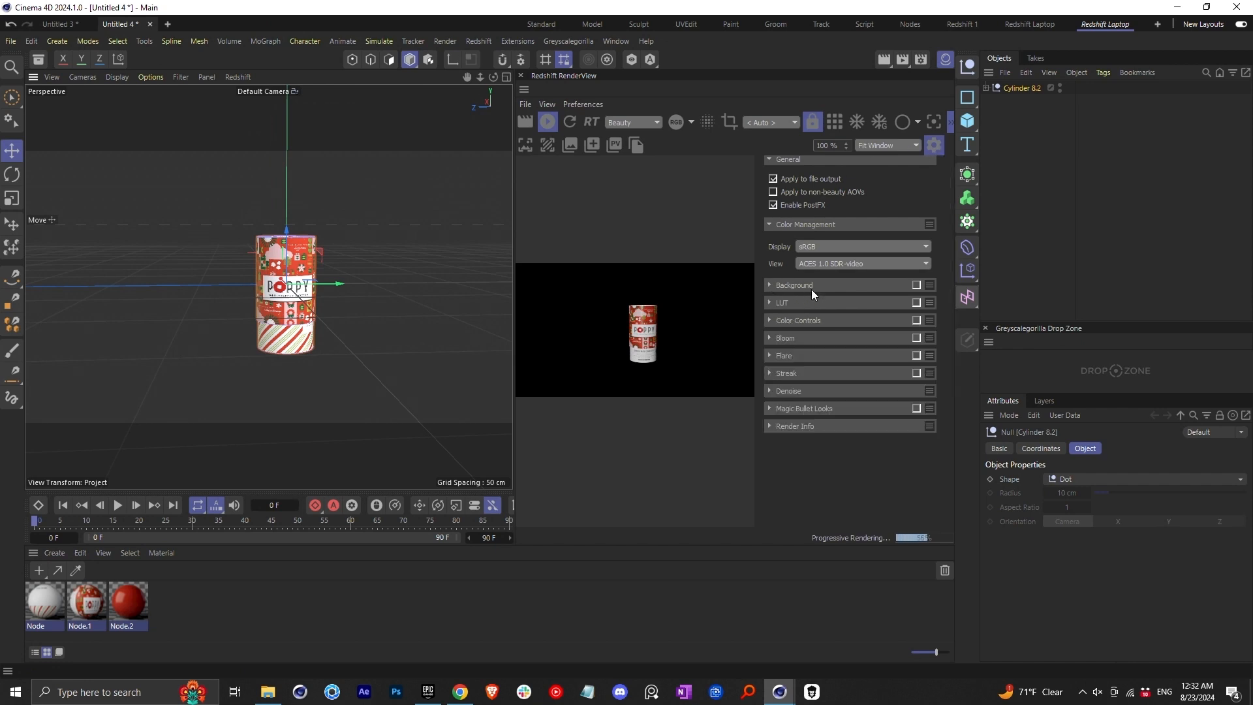
click(916, 285)
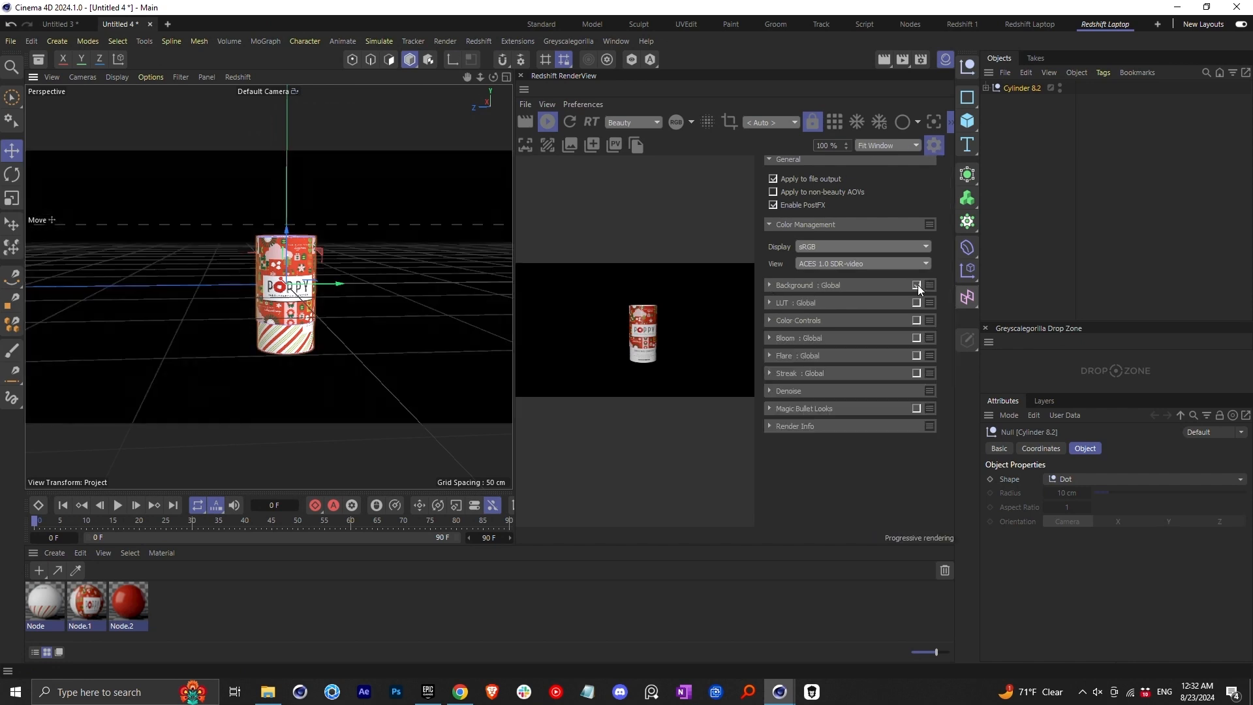
click(770, 287)
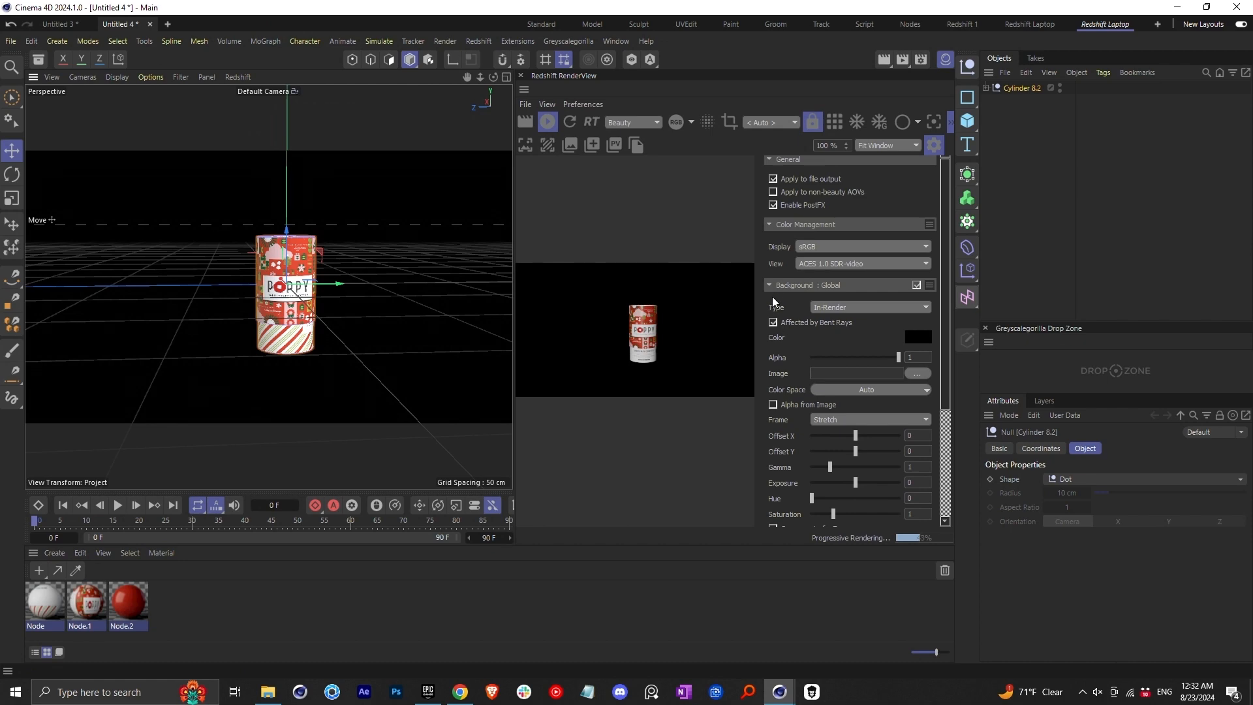
Load Abstract.png from the Midjourney BG folder as the background image and close the RenderView settings
click(918, 374)
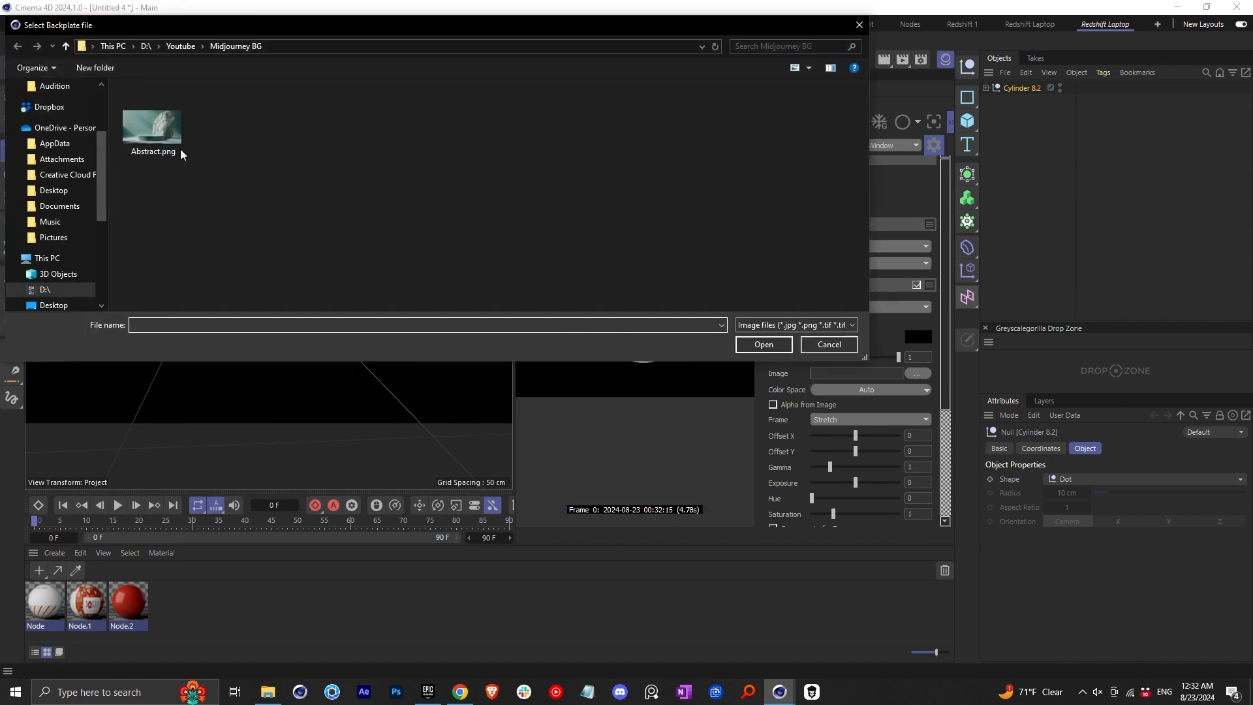
click(161, 137)
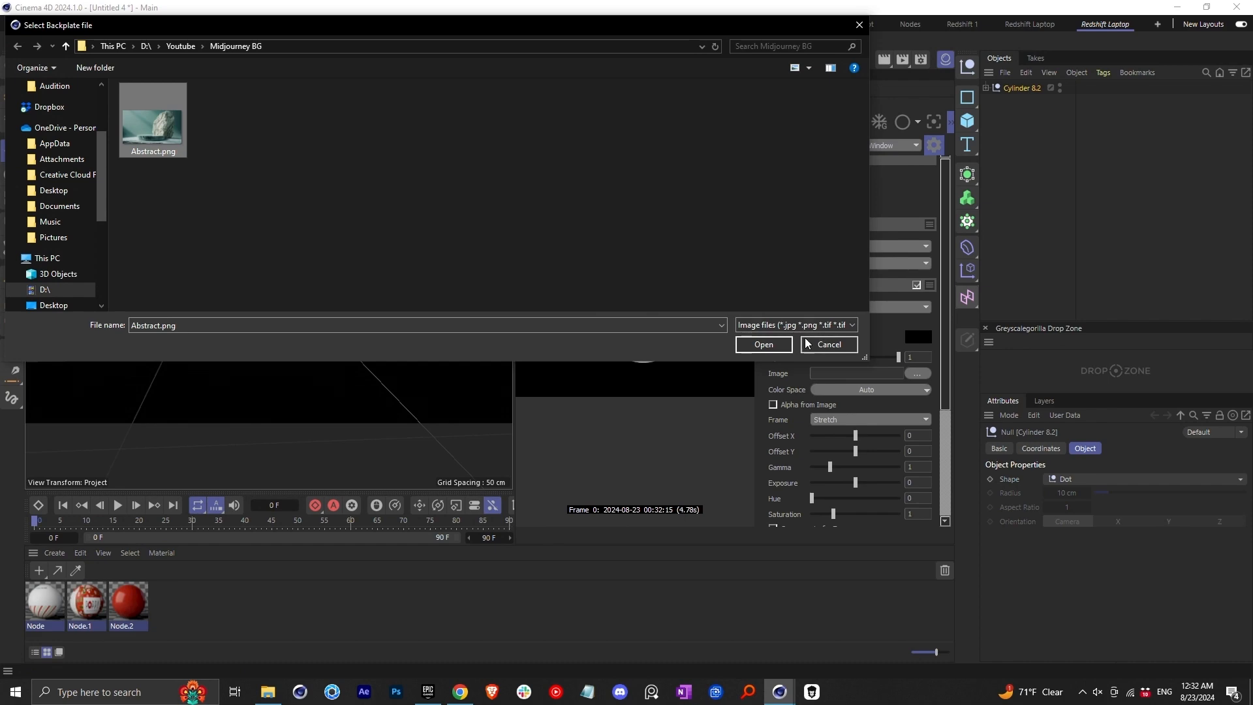
click(762, 345)
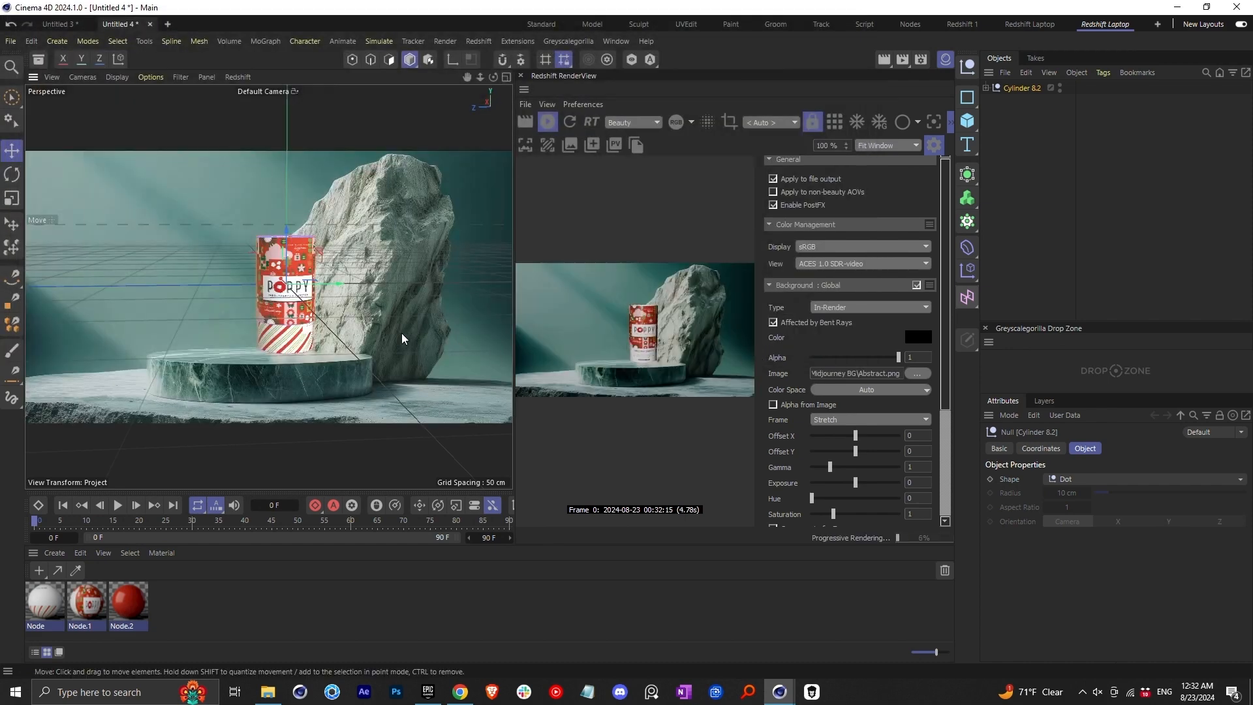
click(934, 144)
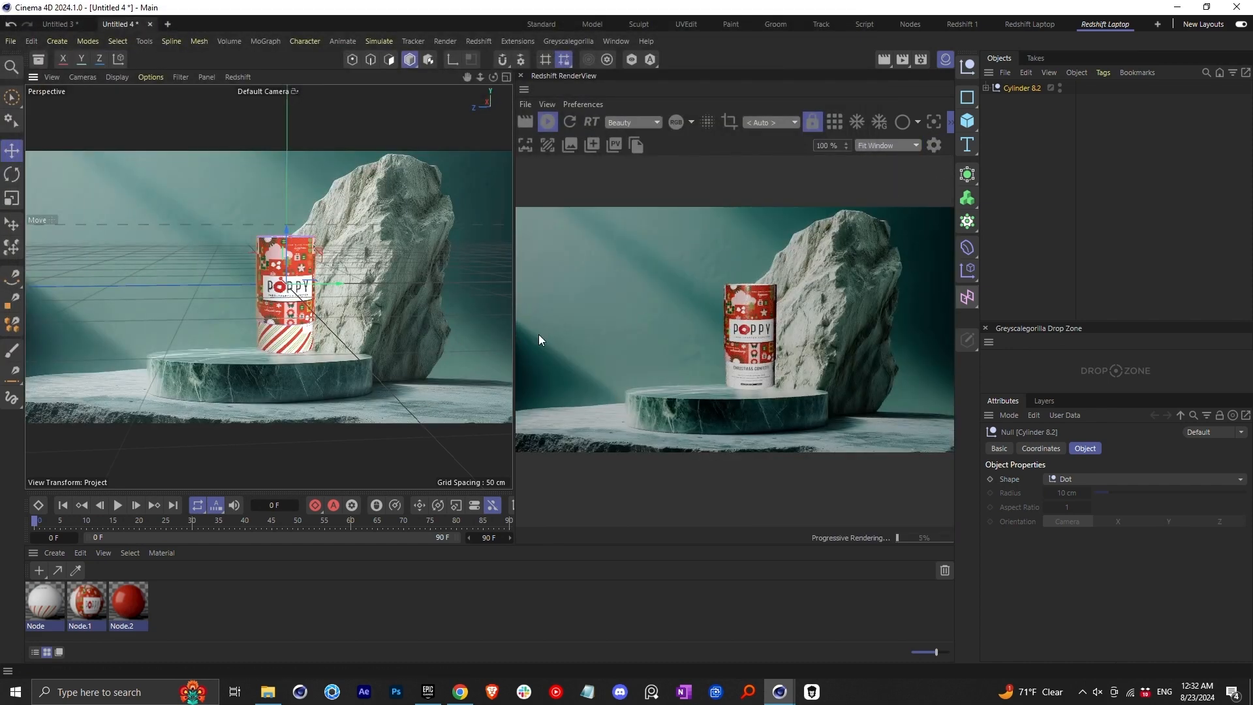
Match the camera view to the backplate so the can stands on the marble podium, and add a Disc primitive
drag(331, 307, 247, 328)
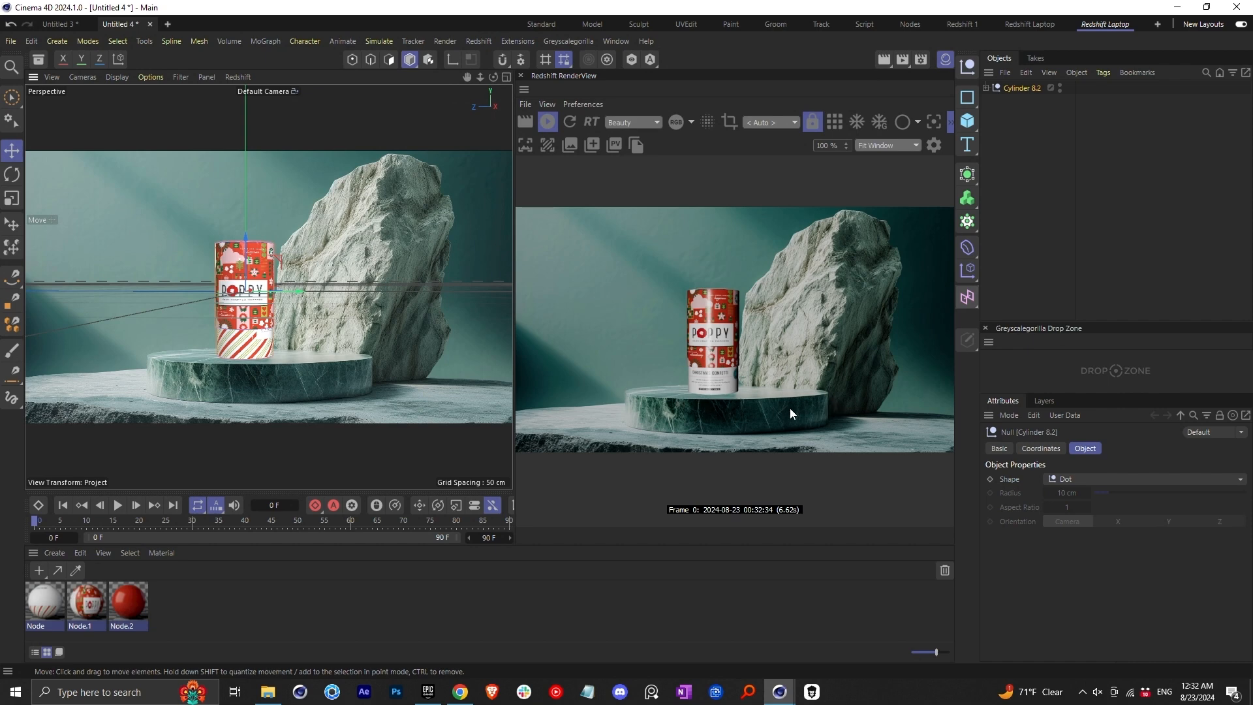
click(967, 120)
click(1093, 166)
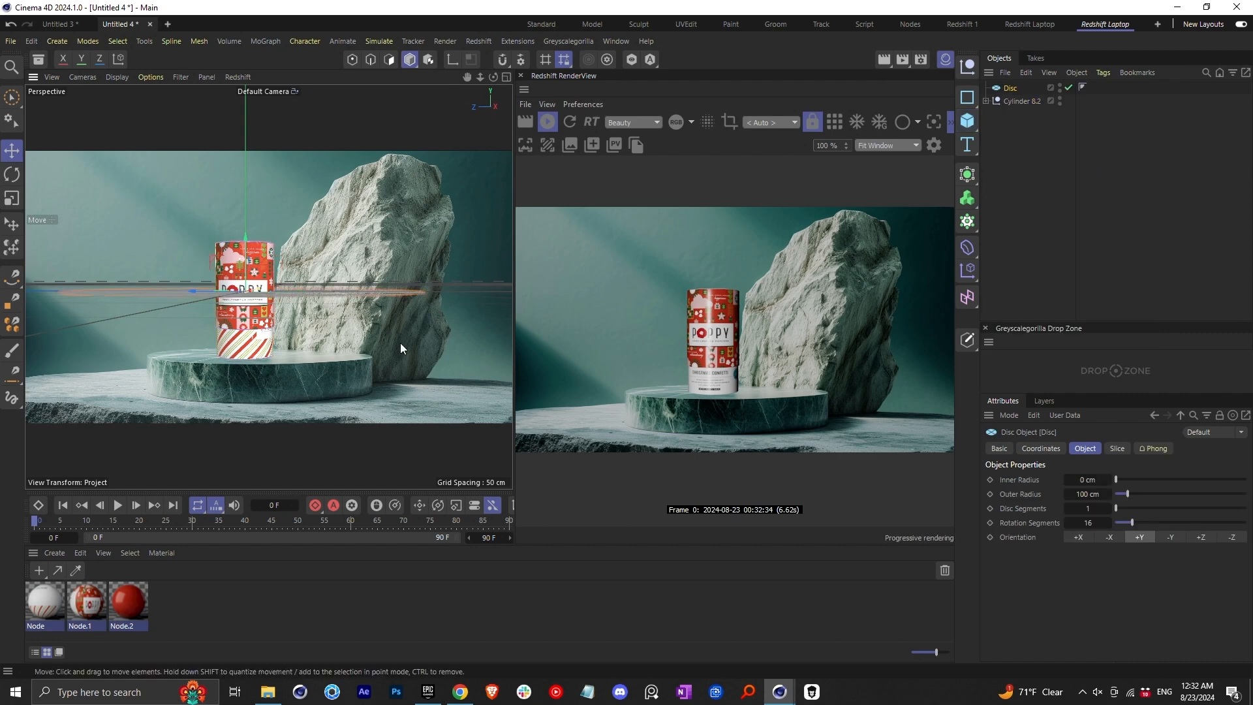
alt+middle_drag(259, 317, 256, 319)
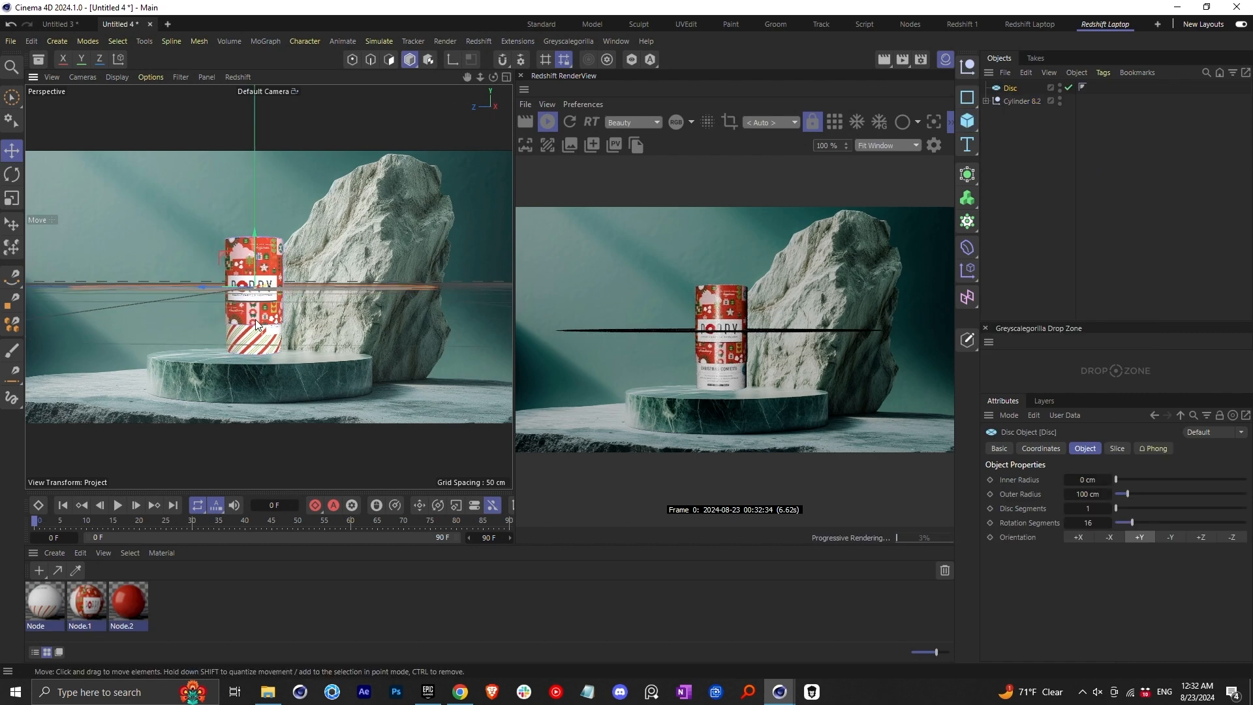
Reframe the can so it stands smaller on the marble podium, and add a standard Redshift camera
alt+drag(256, 319, 256, 326)
scroll(256, 326, down, 2)
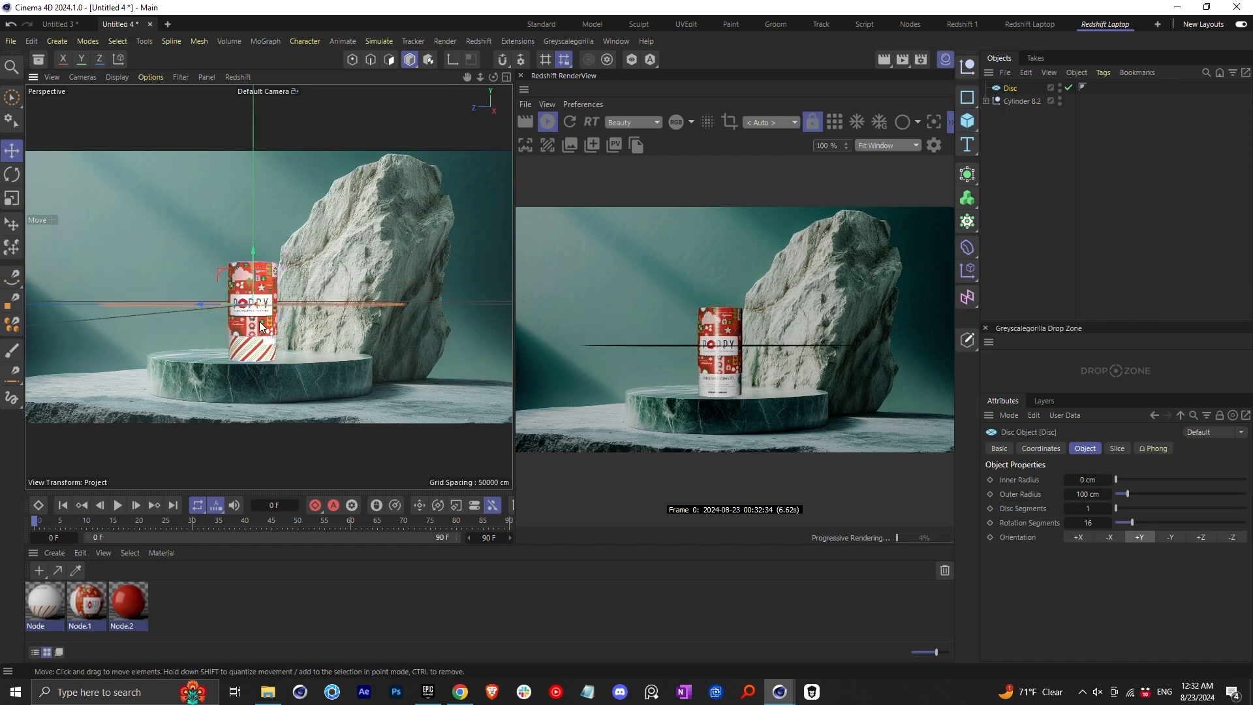
alt+middle_drag(256, 327, 256, 330)
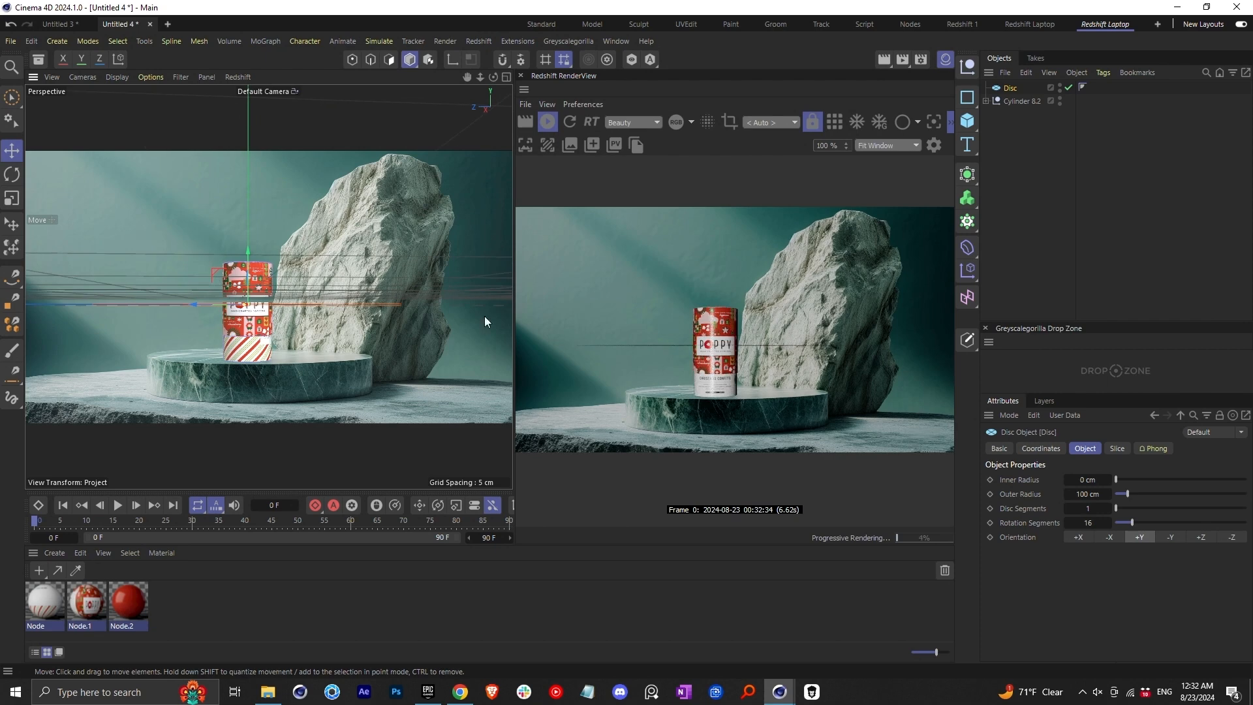
click(1008, 125)
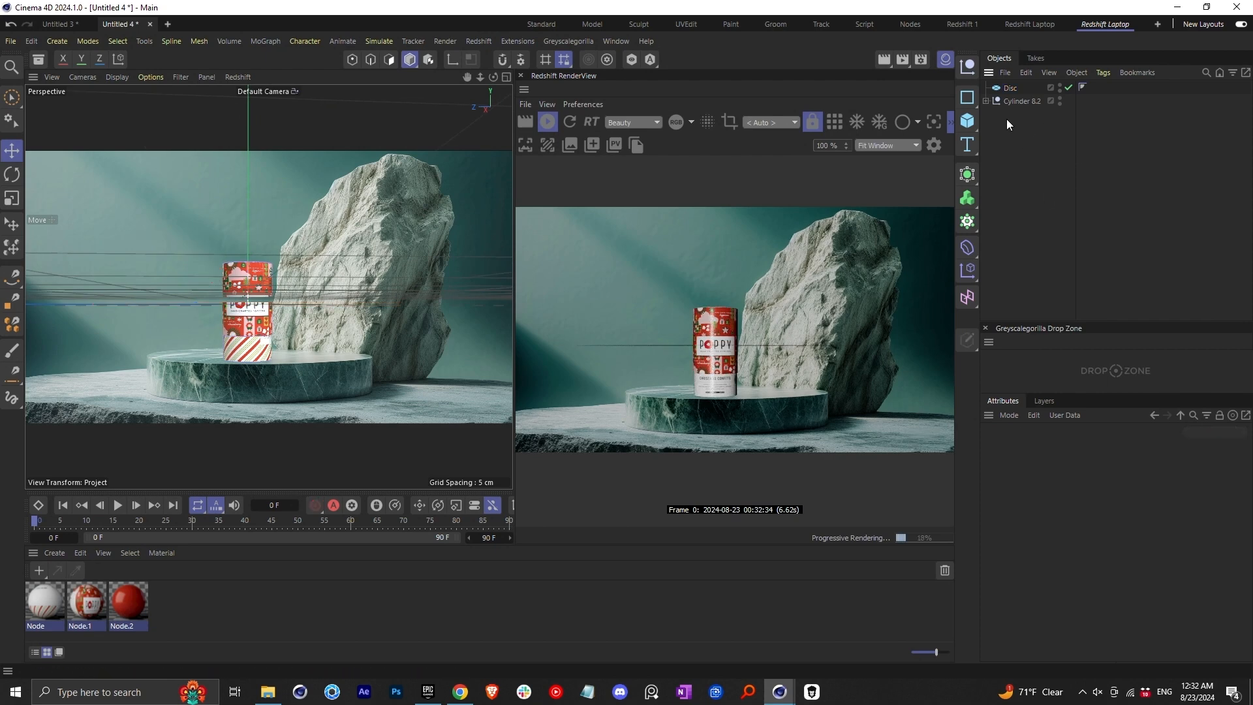
click(483, 43)
mouse_move(522, 96)
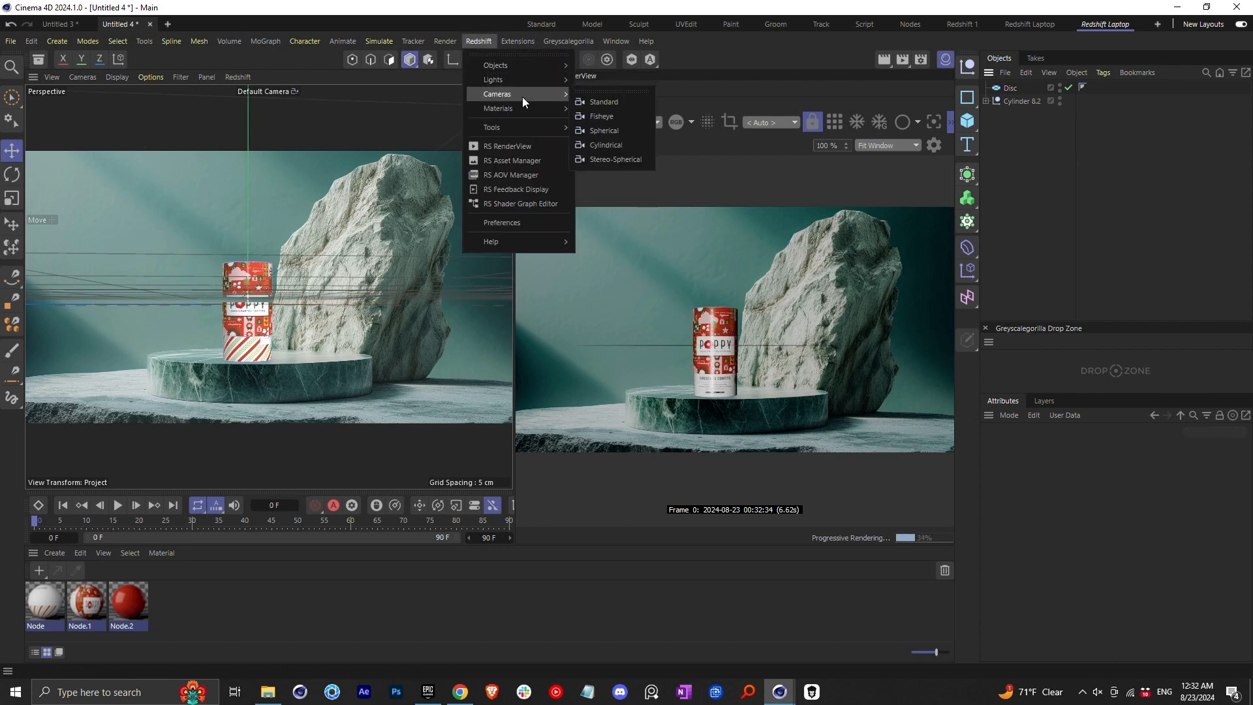
click(604, 101)
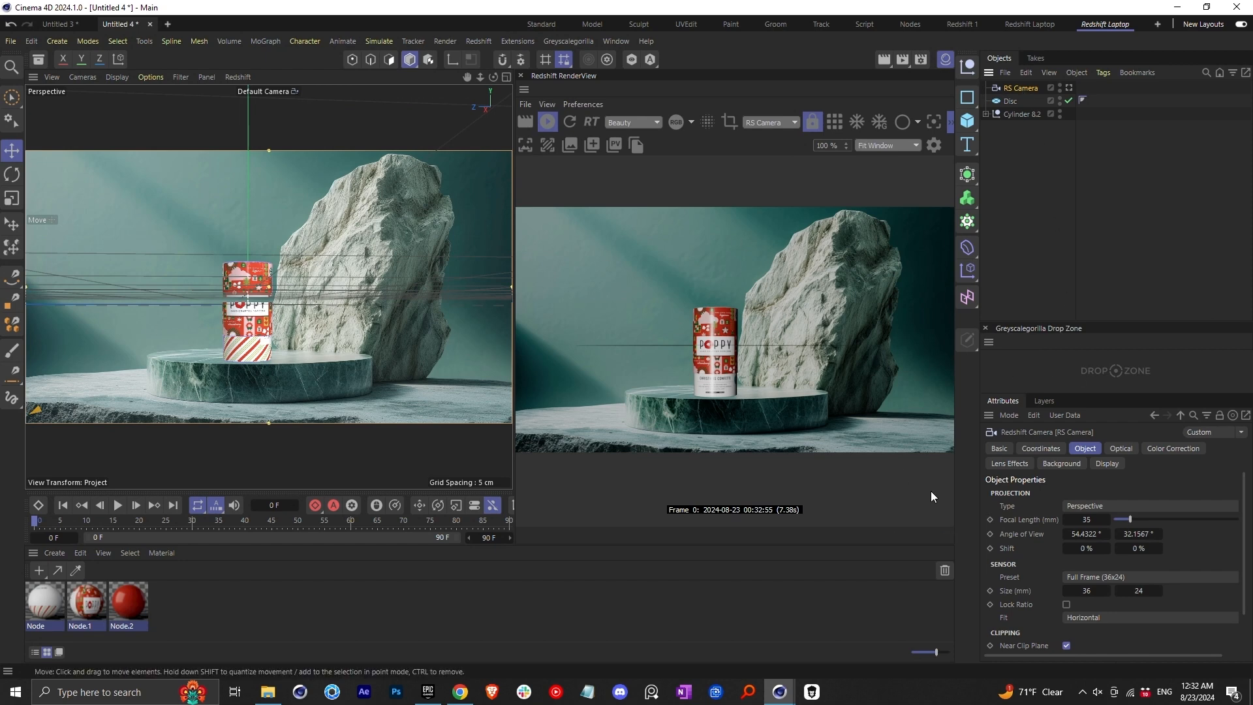
Set the RS Camera's focal length to 75 mm and, looking through it, reframe the can onto the marble podium
click(1075, 522)
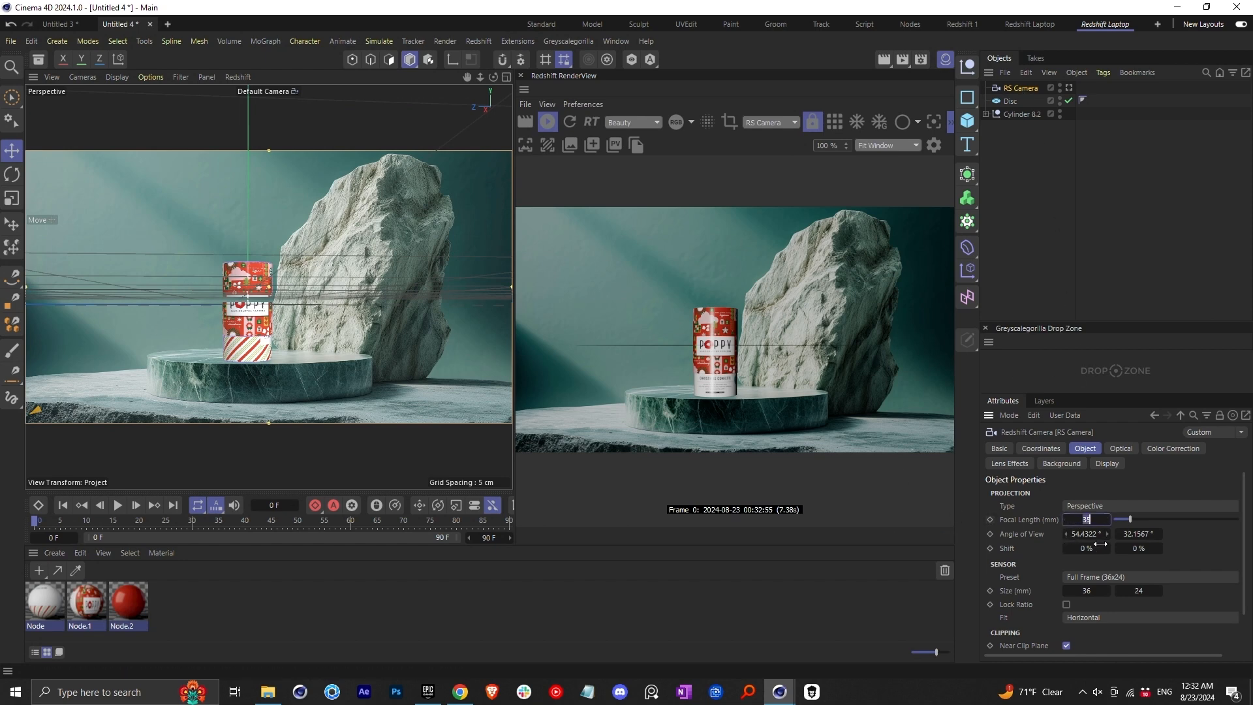
text(75)
key(Return)
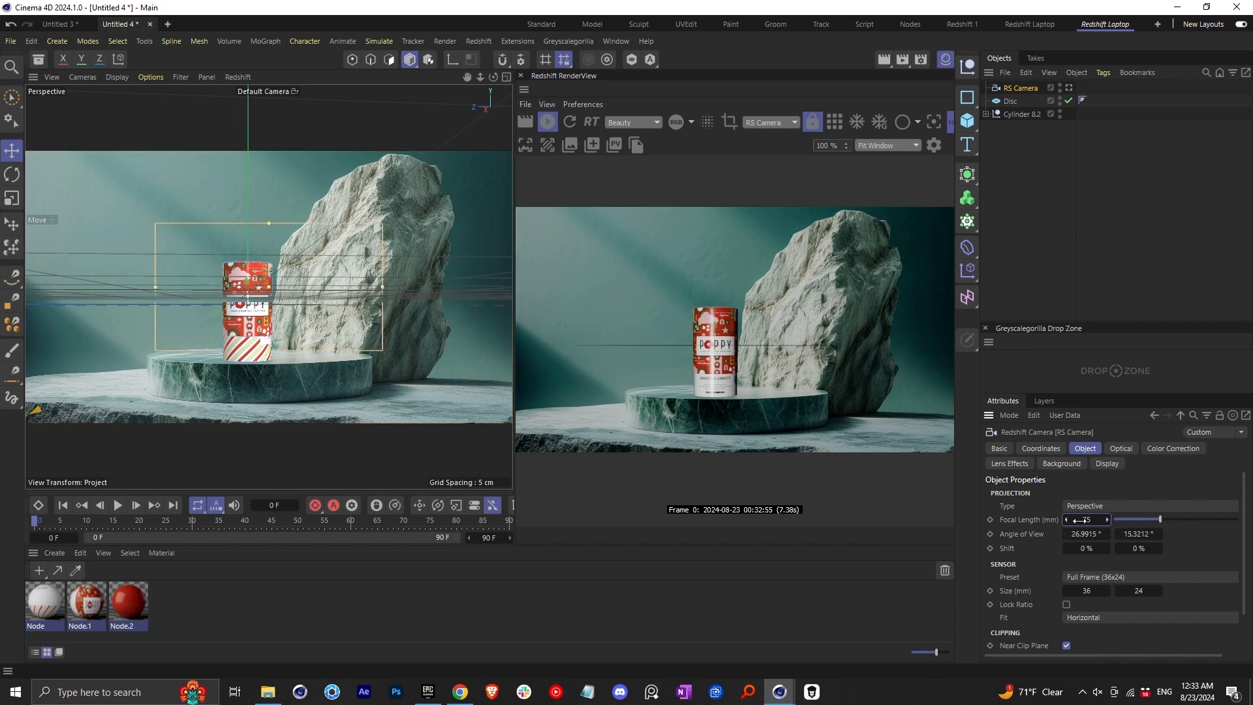
click(1069, 88)
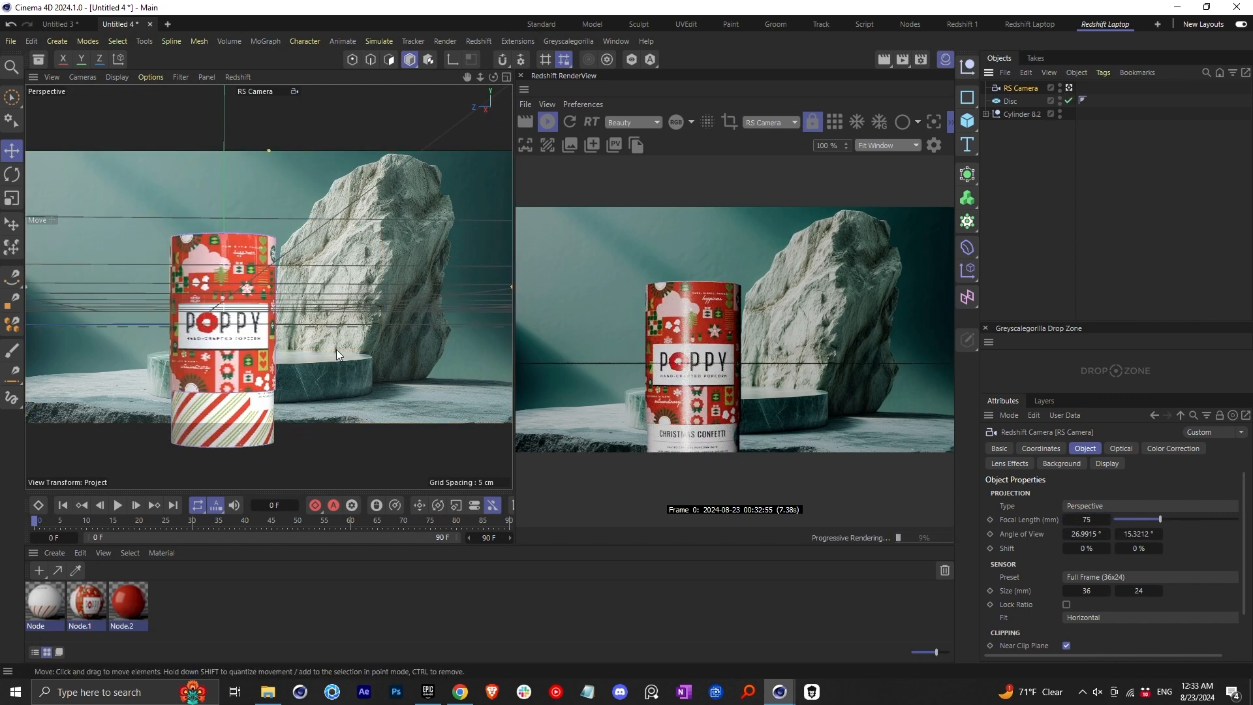
scroll(291, 368, down, 10)
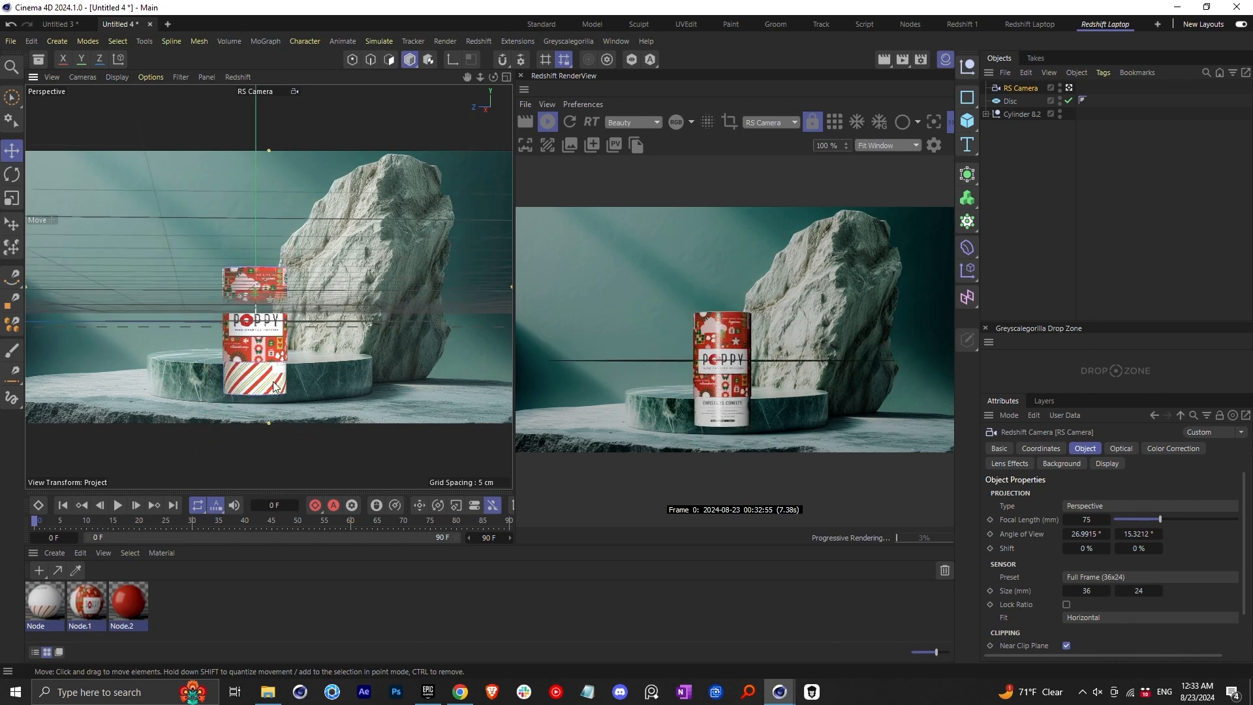
drag(273, 372, 233, 353)
scroll(259, 356, down, 5)
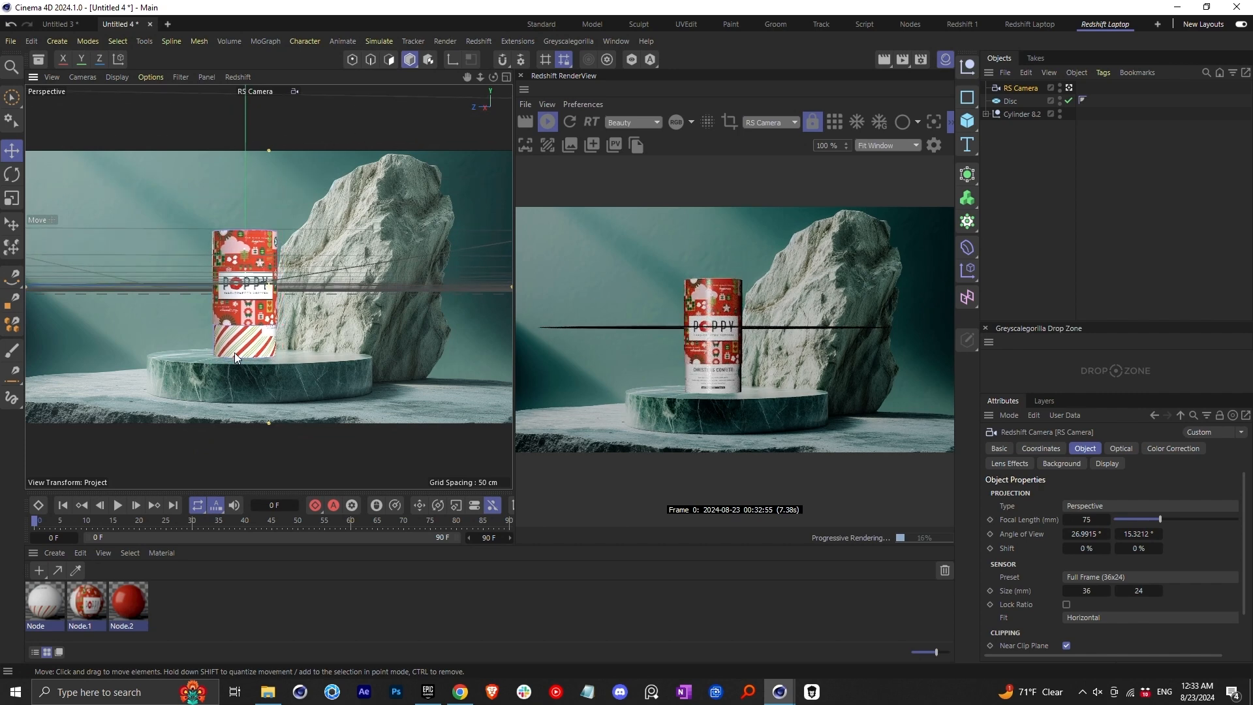
Exit the RS Camera in the viewport and set the Redshift RenderView to render from RS Camera
click(1069, 88)
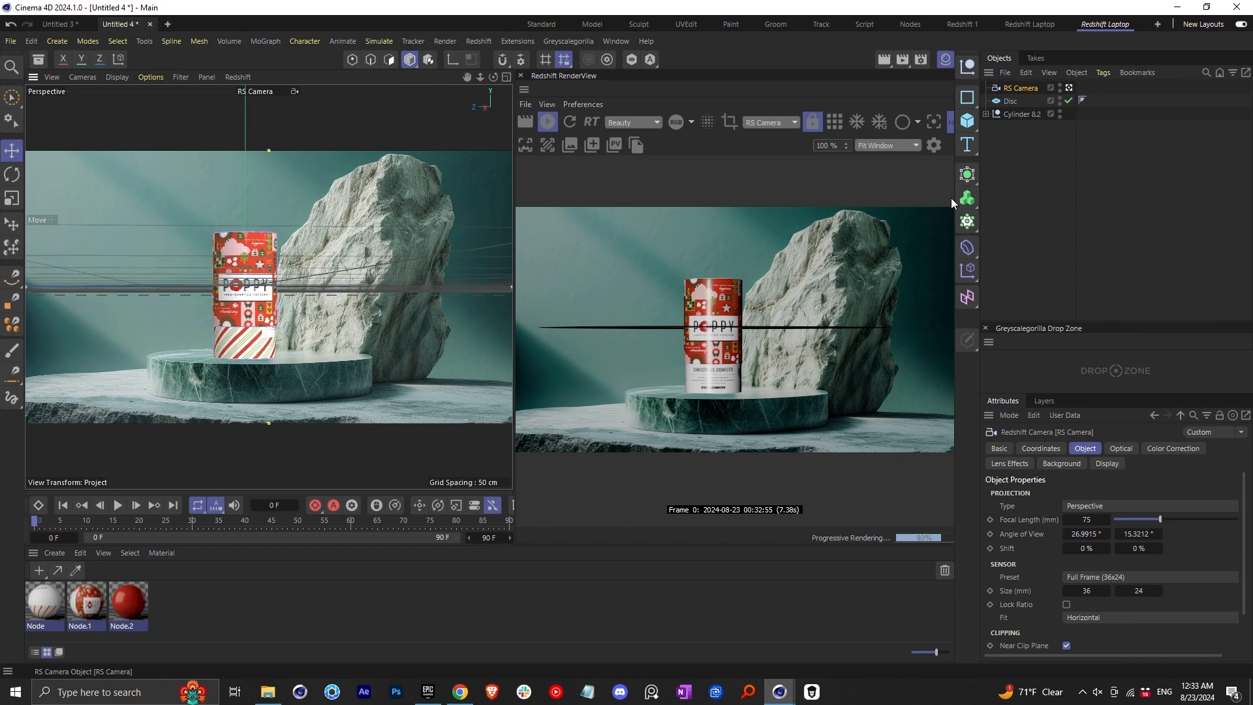
alt+drag(284, 332, 318, 367)
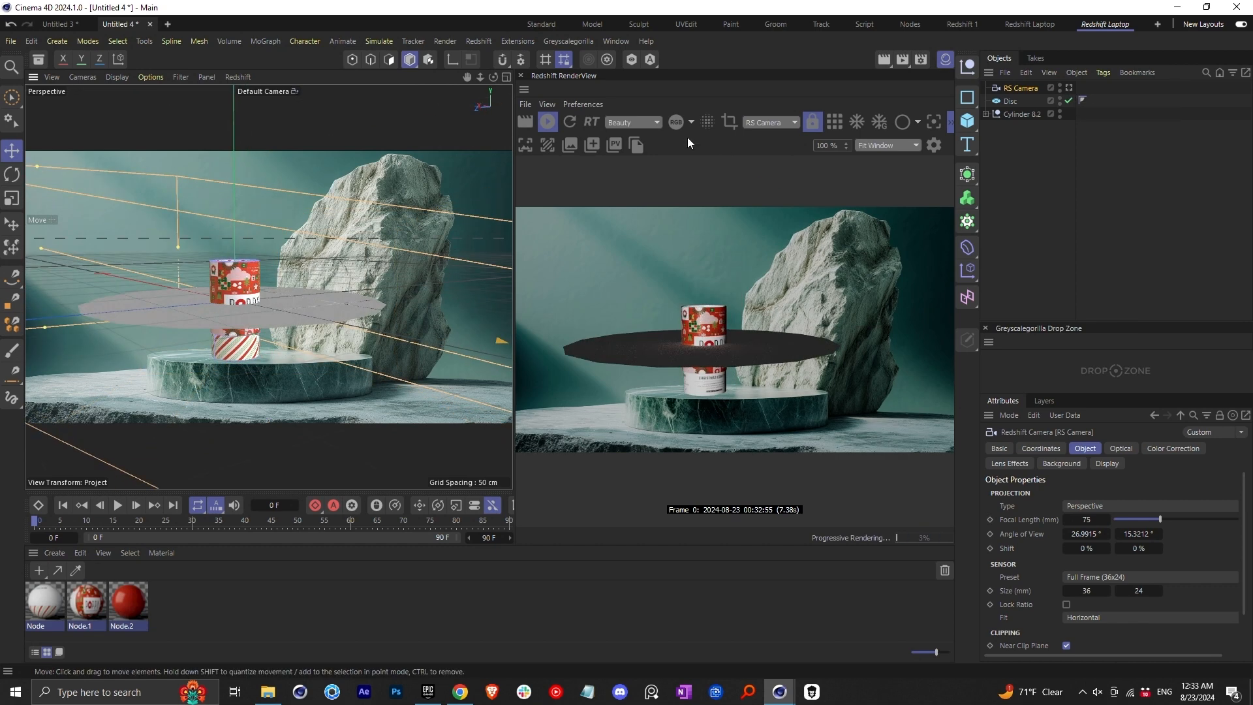
click(776, 122)
click(773, 166)
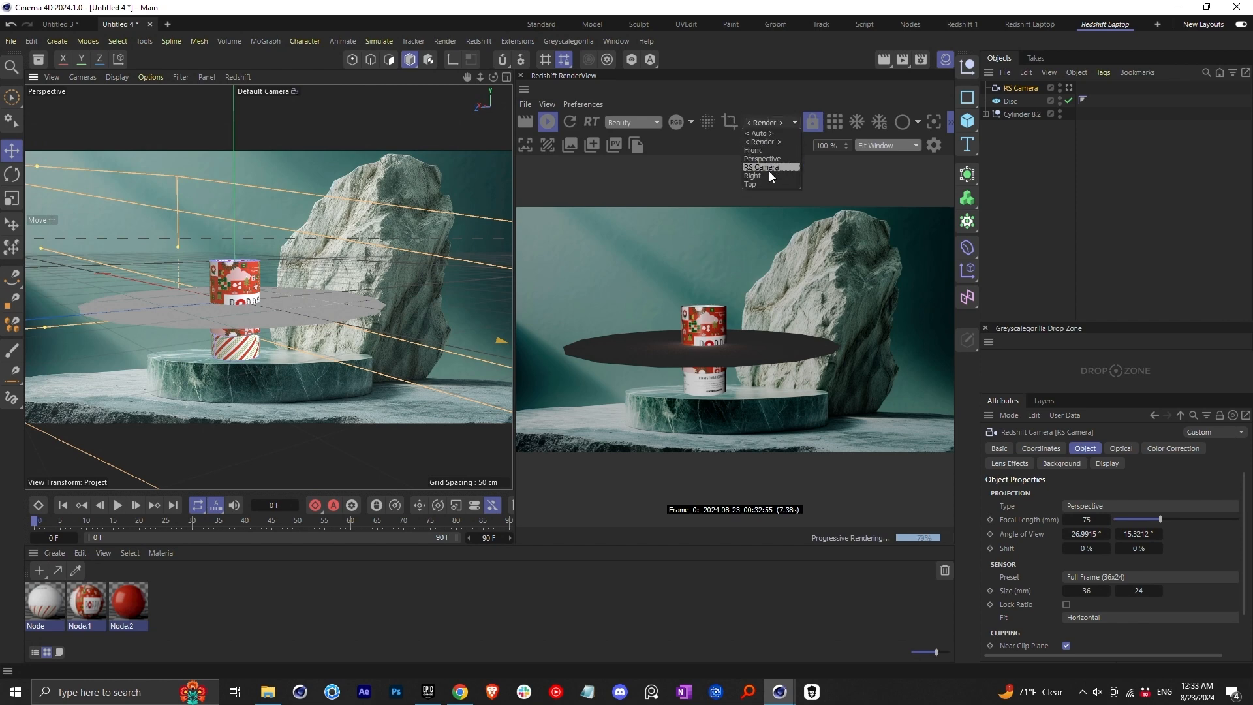
click(761, 167)
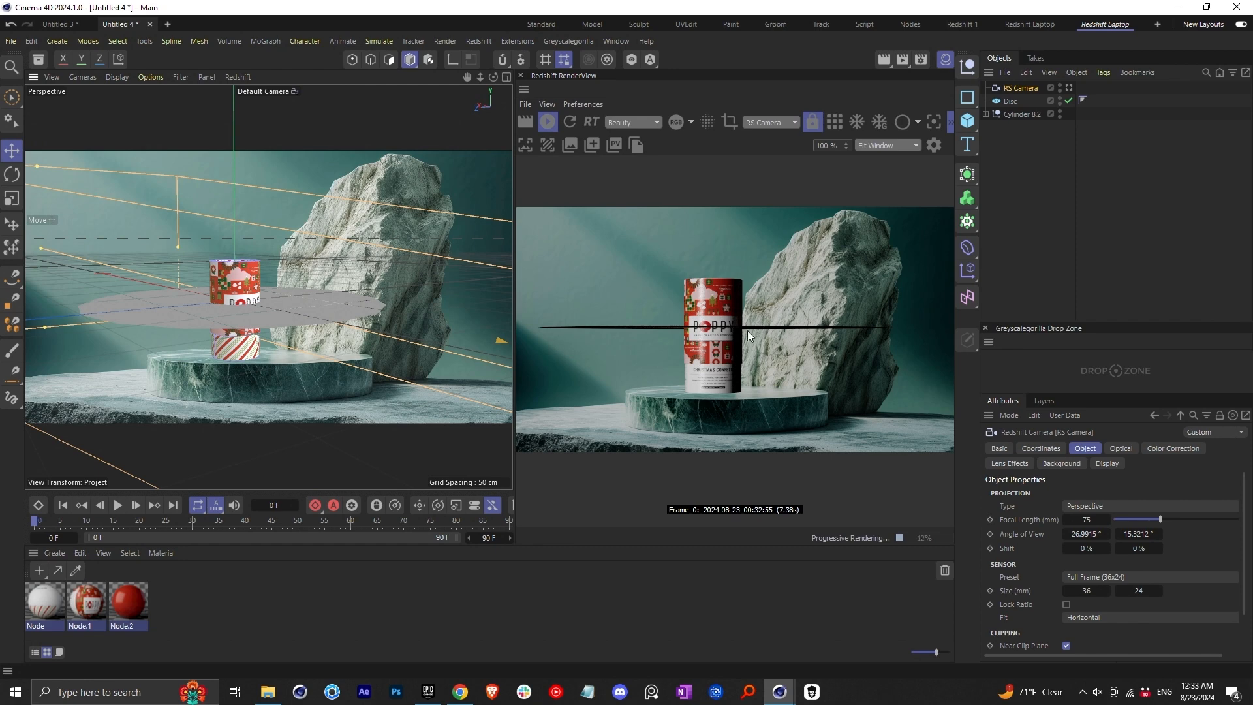
Lower the disc vertically until it sits flush with the bottom of the can
alt+drag(261, 330, 314, 333)
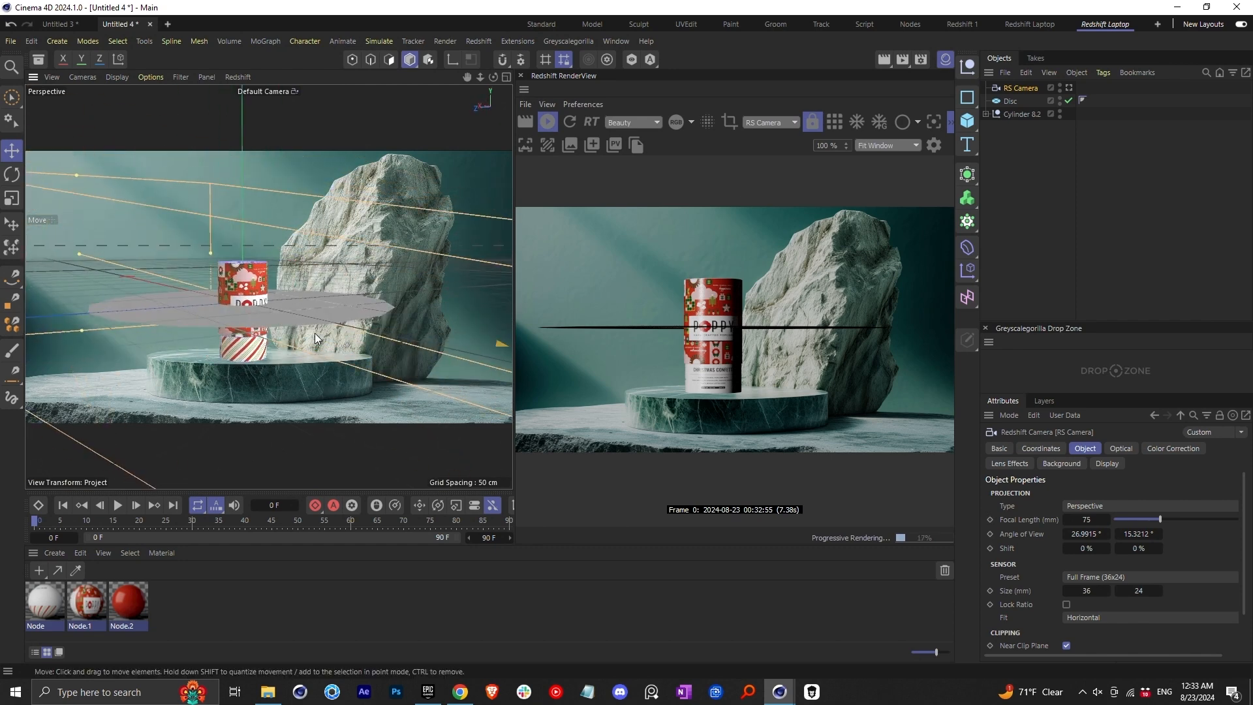
alt+drag(224, 297, 330, 355)
click(331, 355)
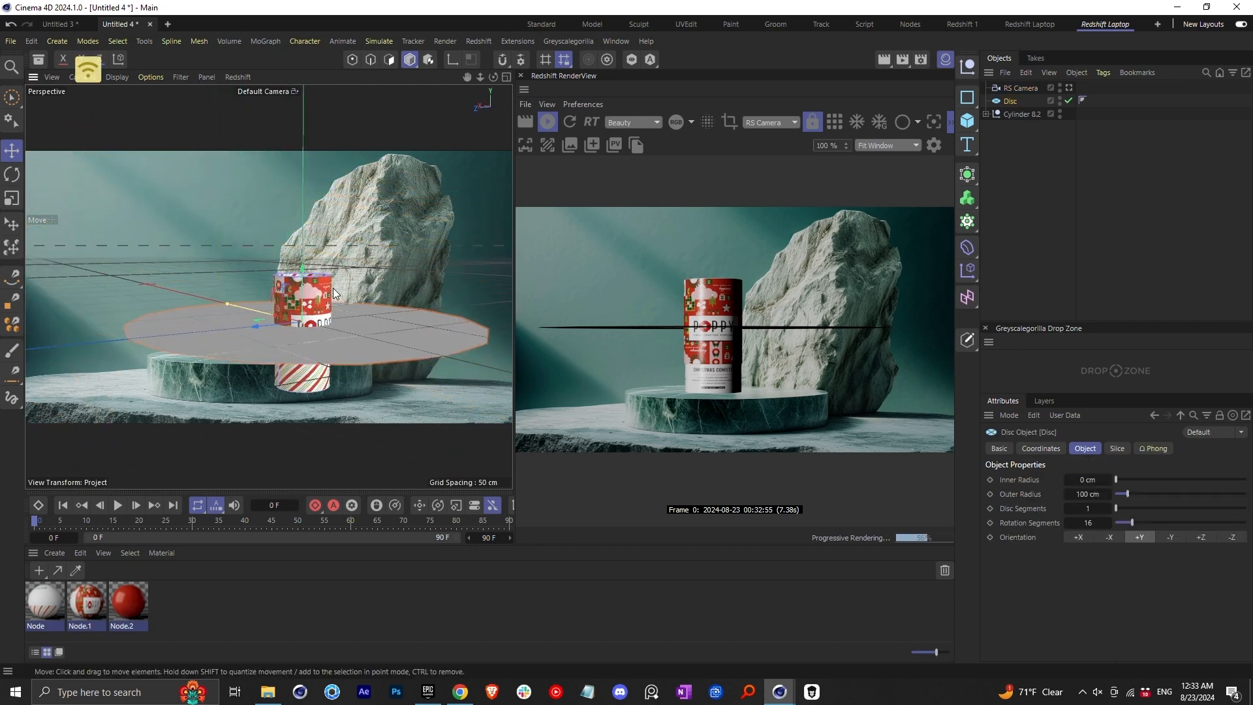
drag(304, 262, 317, 330)
scroll(334, 363, up, 5)
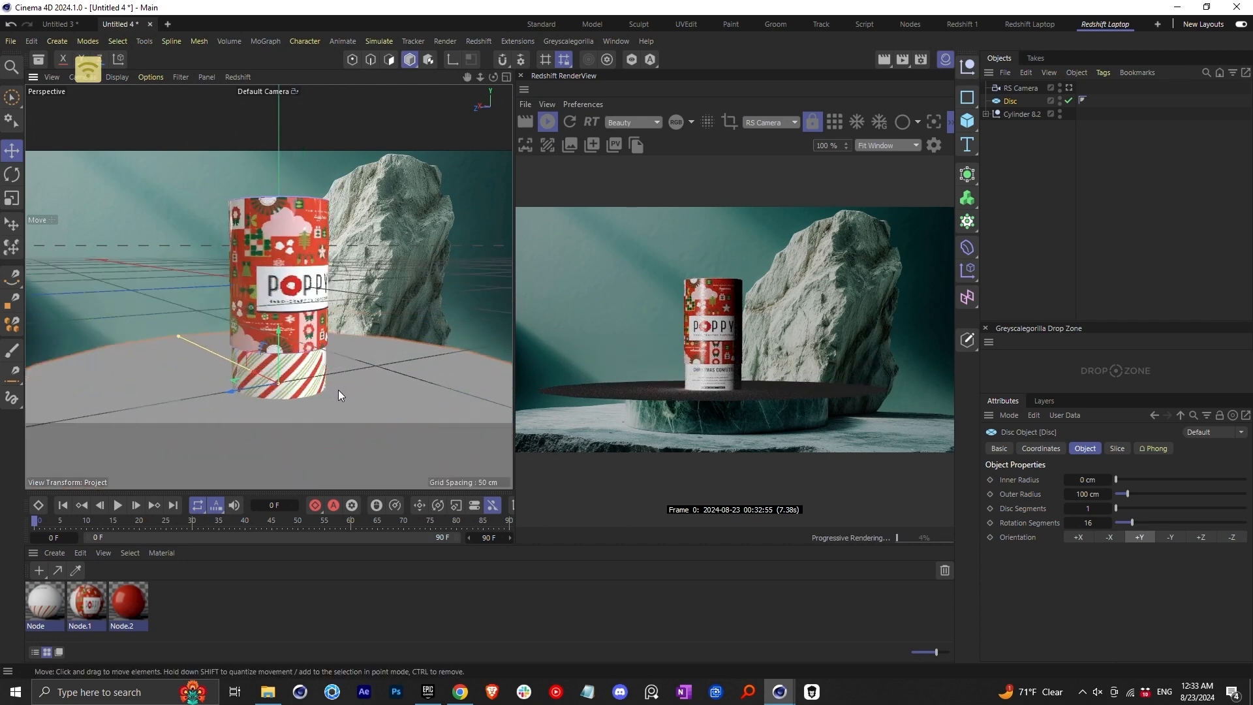
scroll(268, 401, up, 8)
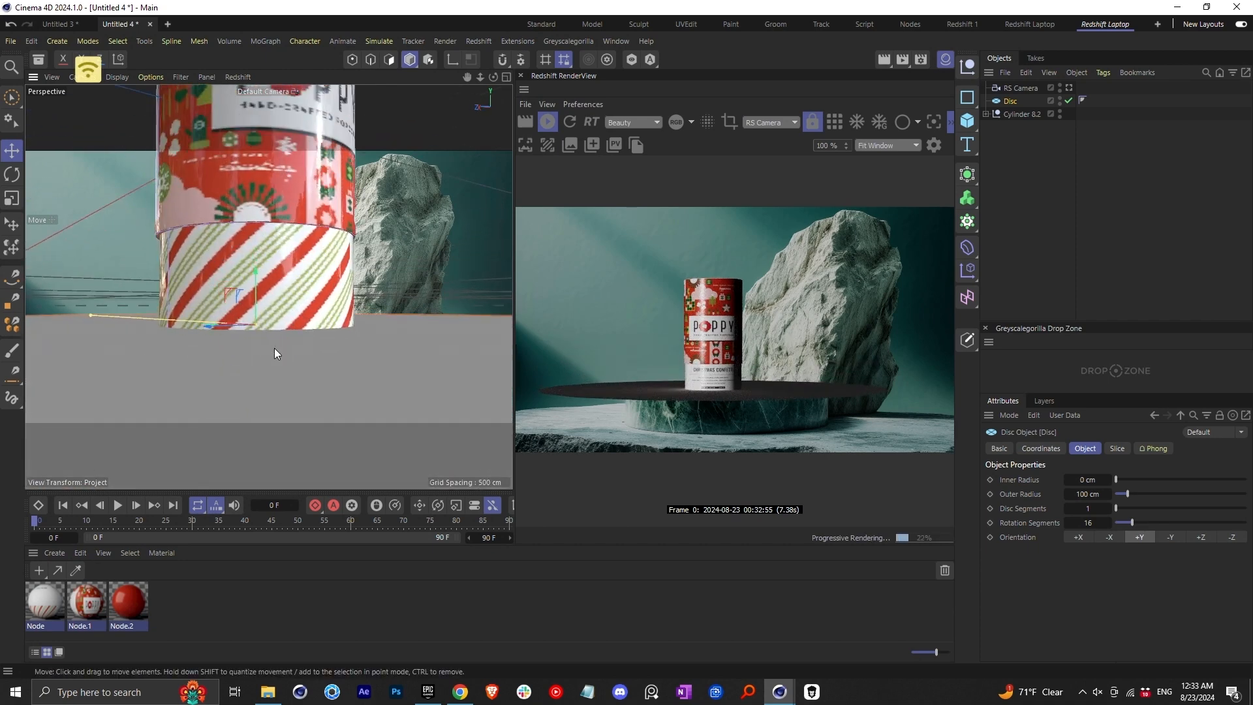
scroll(273, 333, up, 3)
scroll(249, 313, down, 4)
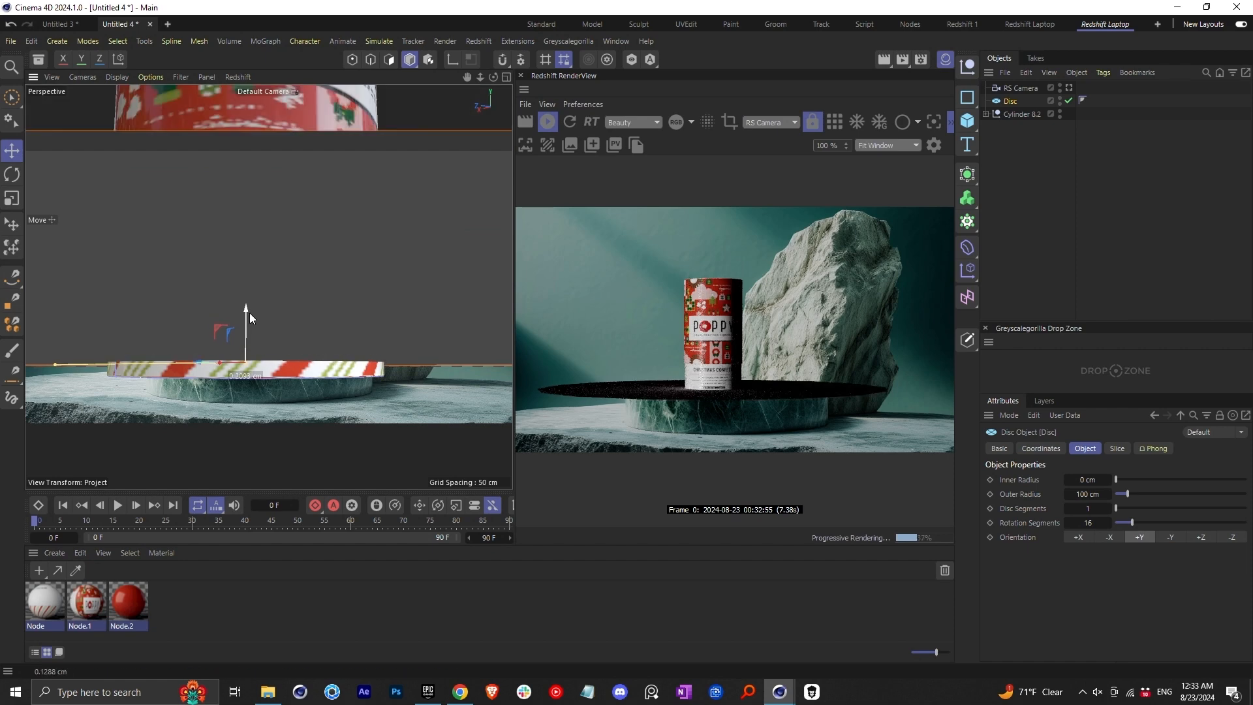
scroll(280, 327, down, 10)
scroll(261, 279, up, 3)
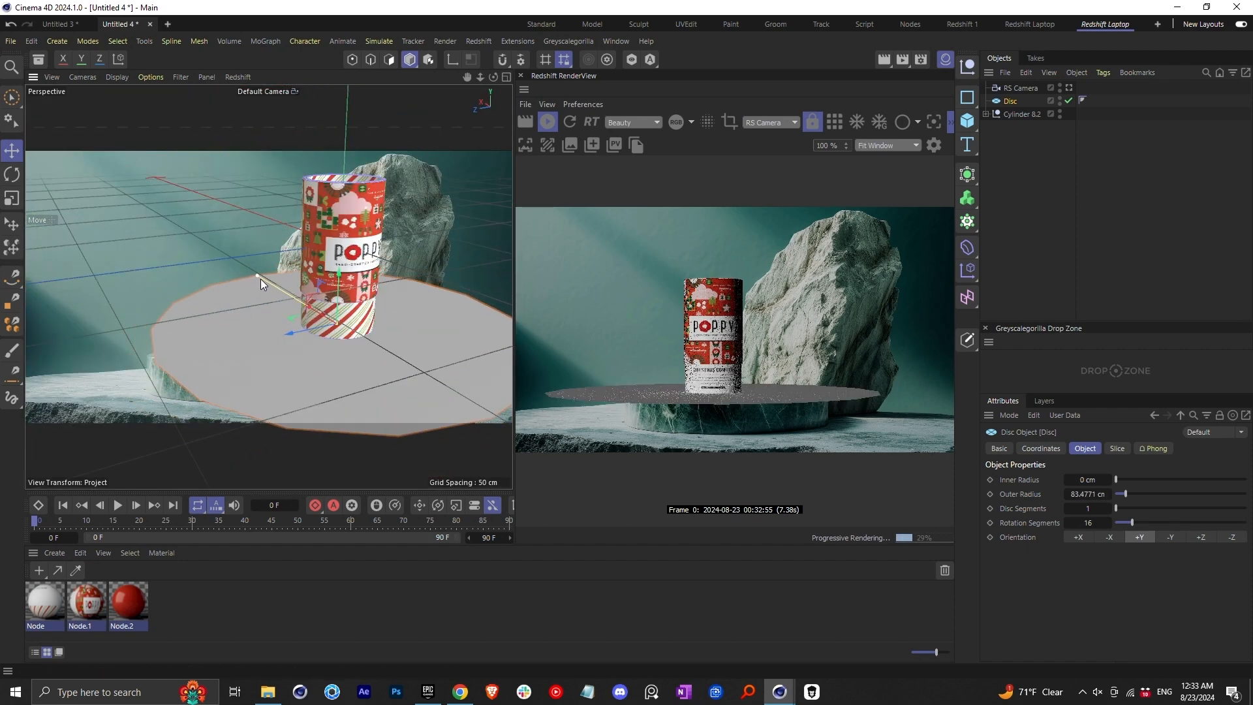
Shrink the disc's outer radius to about 57.6 cm and shift the disc to cover the podium top in the render
drag(261, 280, 284, 288)
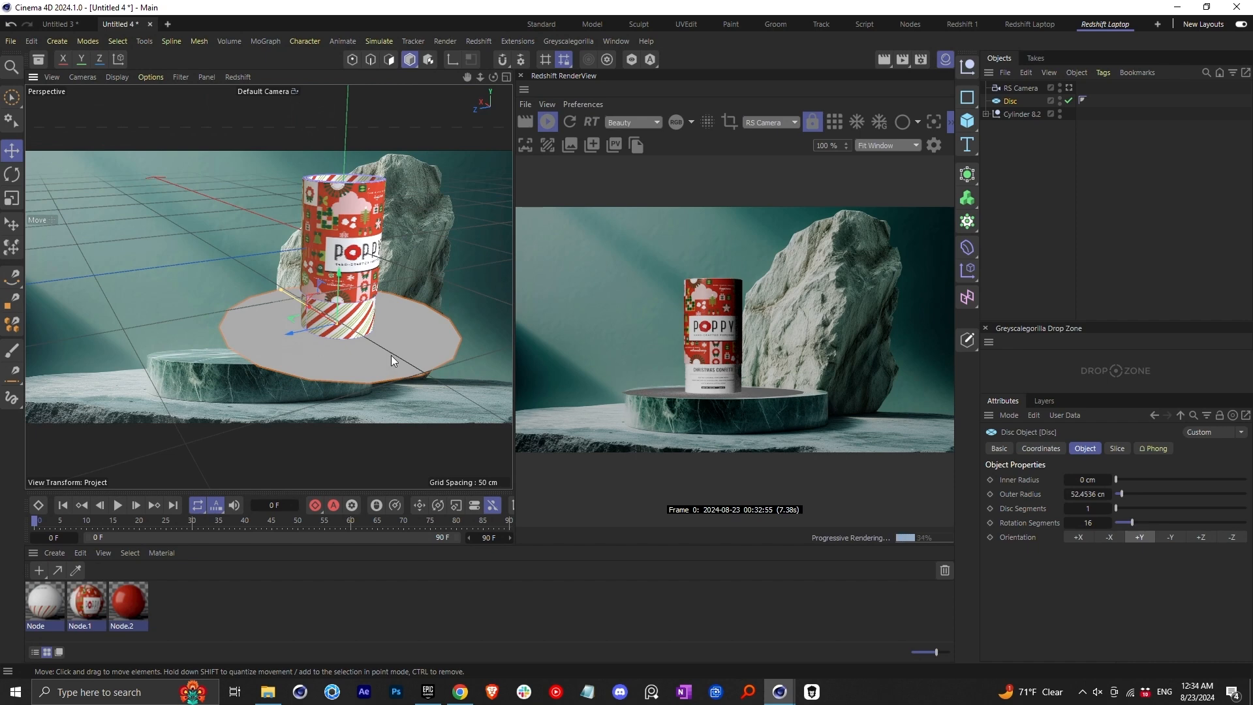
drag(297, 340, 314, 332)
drag(291, 290, 287, 288)
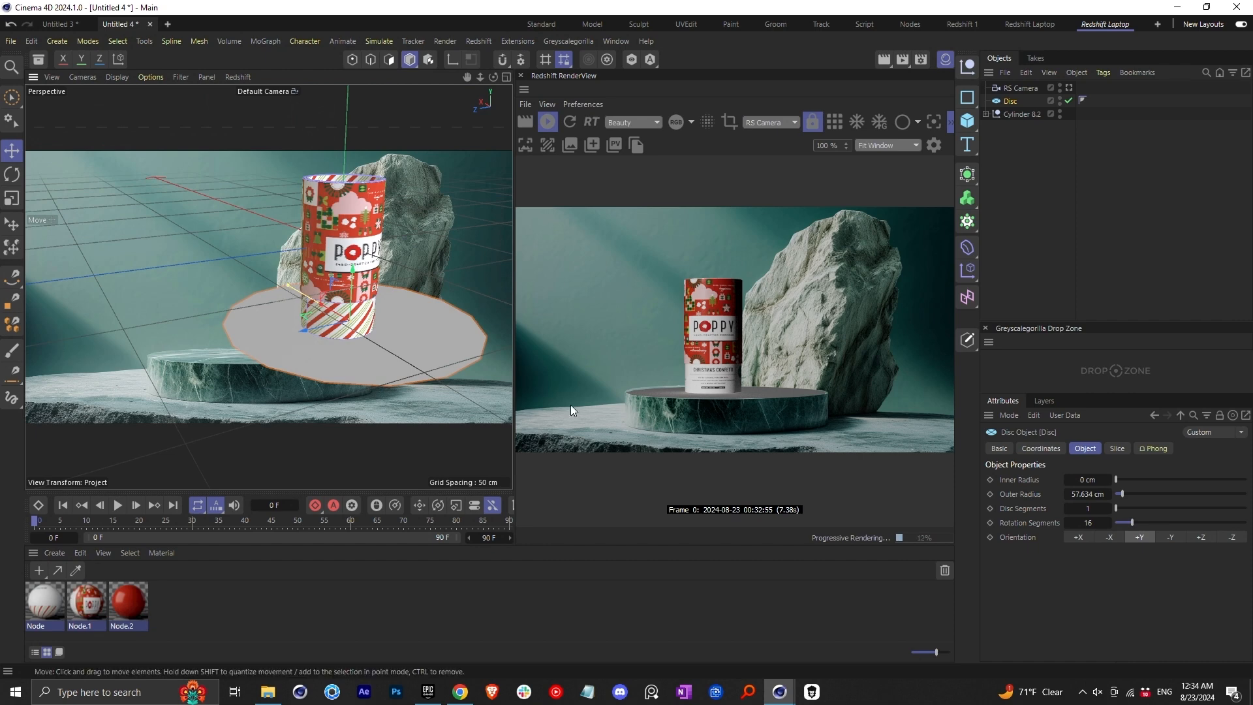
Smooth the disc by setting its disc segments to 35 and rotation segments to 59
scroll(719, 403, up, 4)
scroll(656, 398, down, 3)
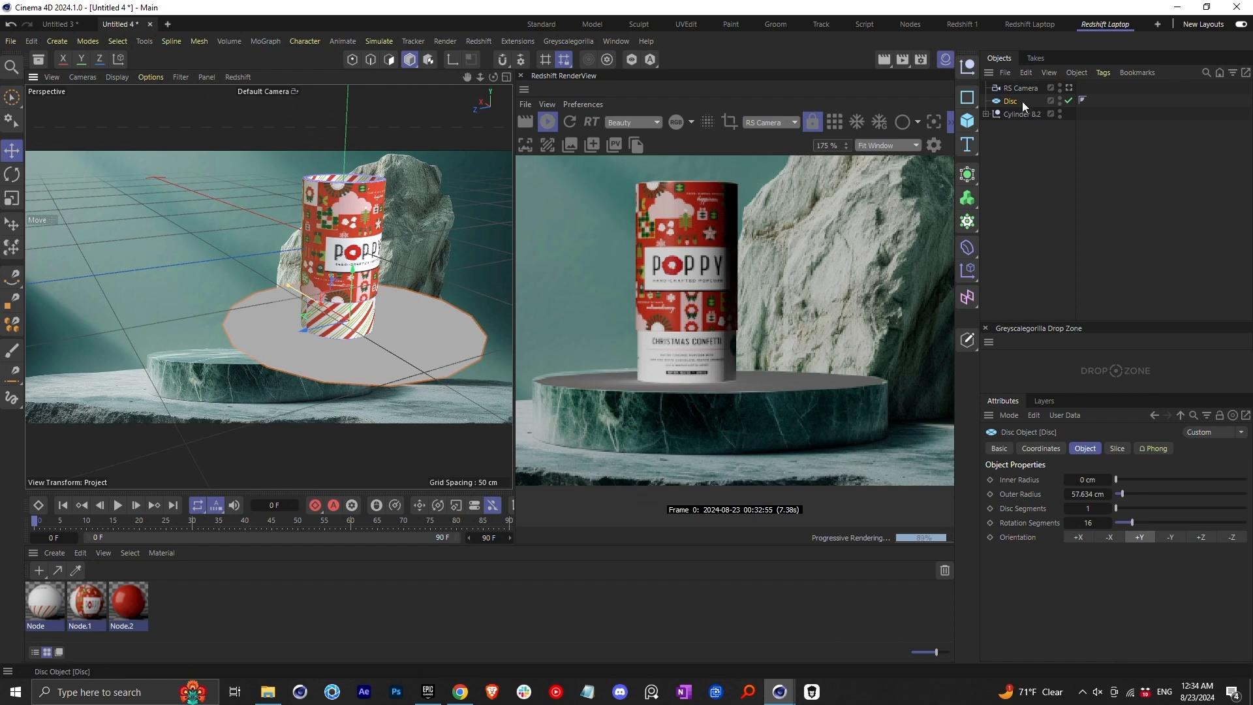
click(1160, 508)
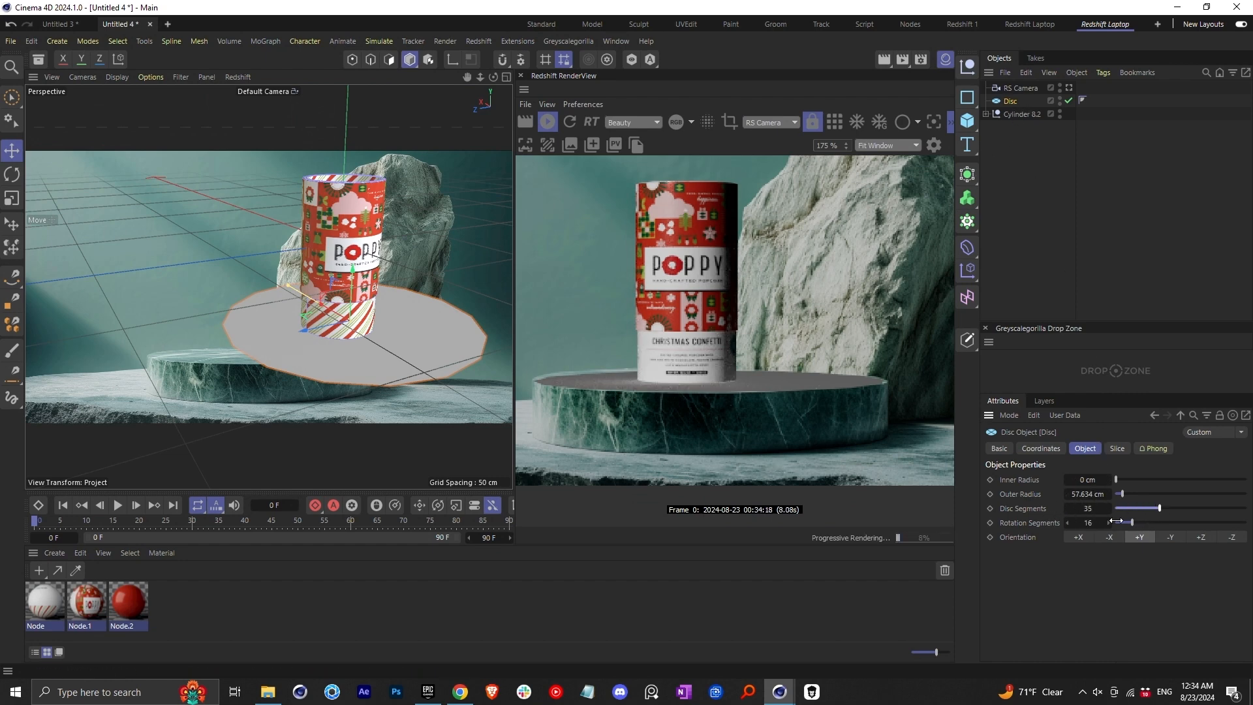
drag(1160, 526, 1193, 519)
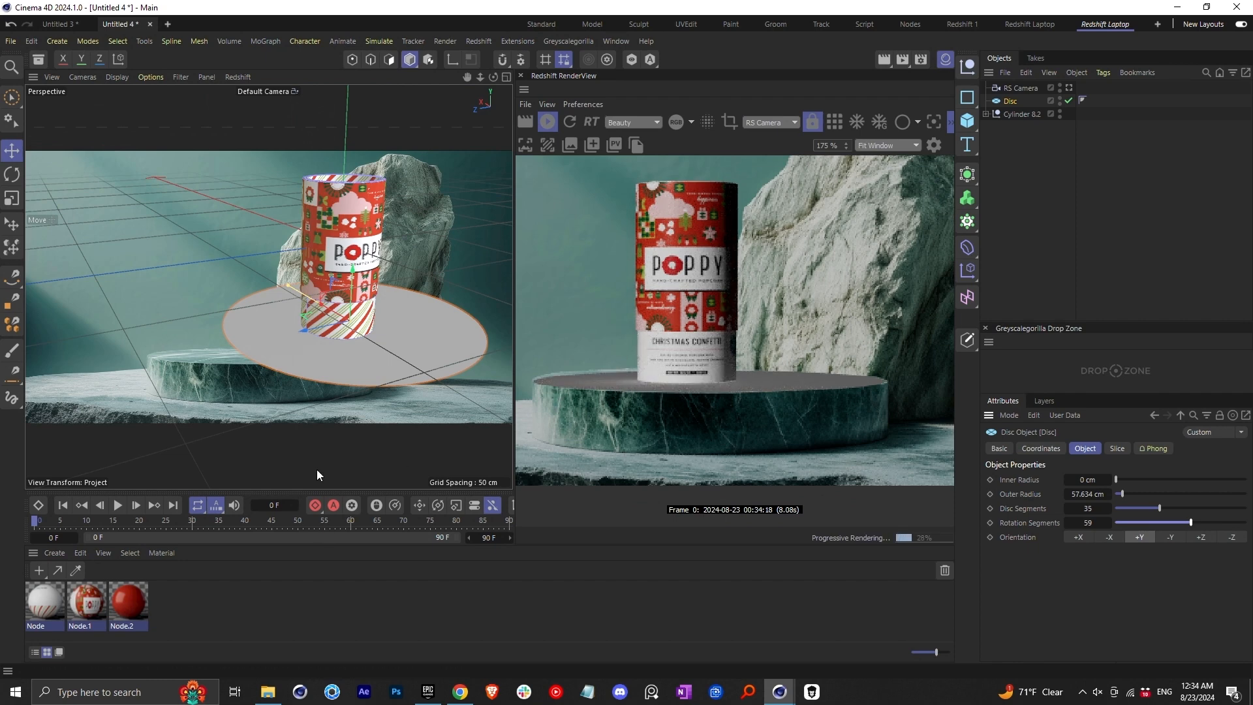
Create a new Redshift material, open it in the Node Editor and delete its RS Standard node
click(214, 609)
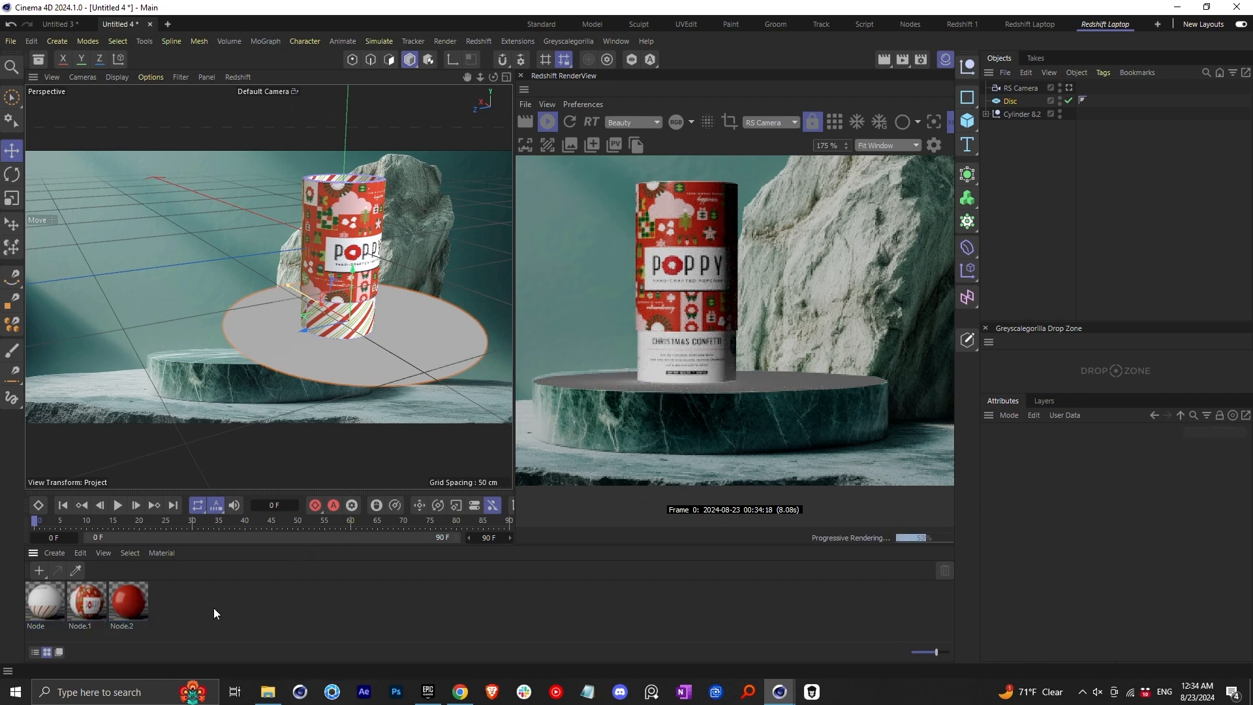
double_click(213, 609)
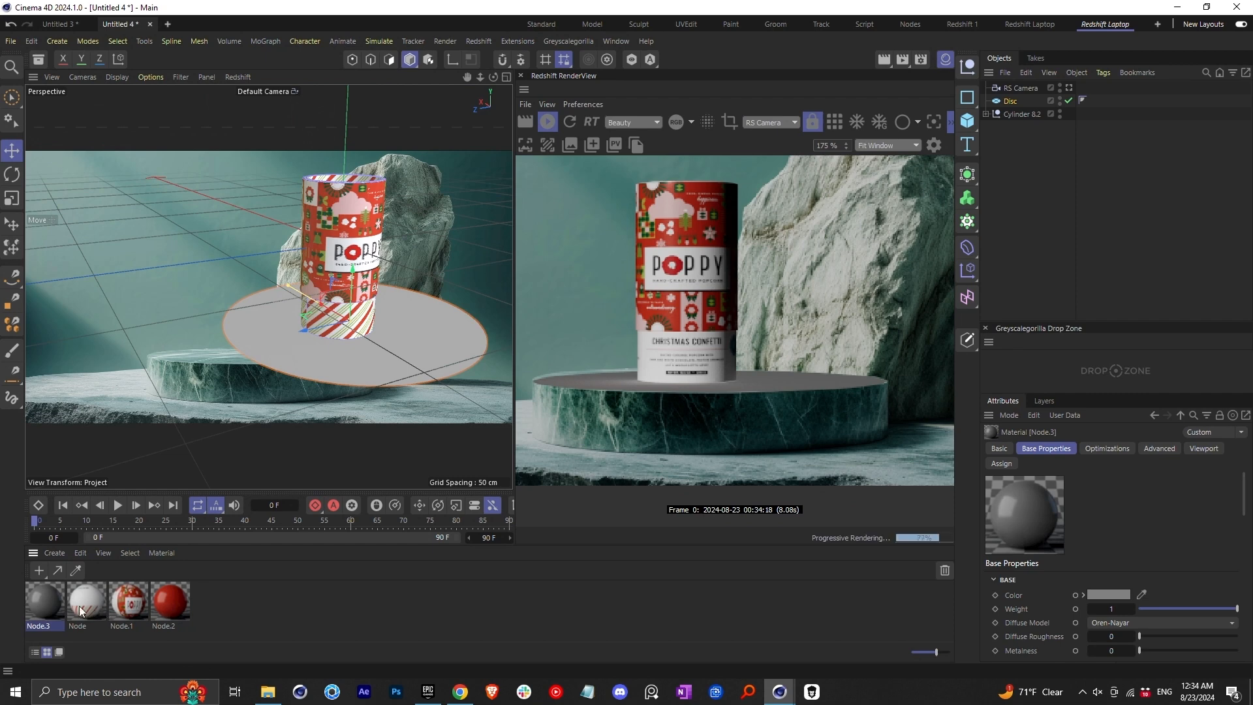
double_click(43, 604)
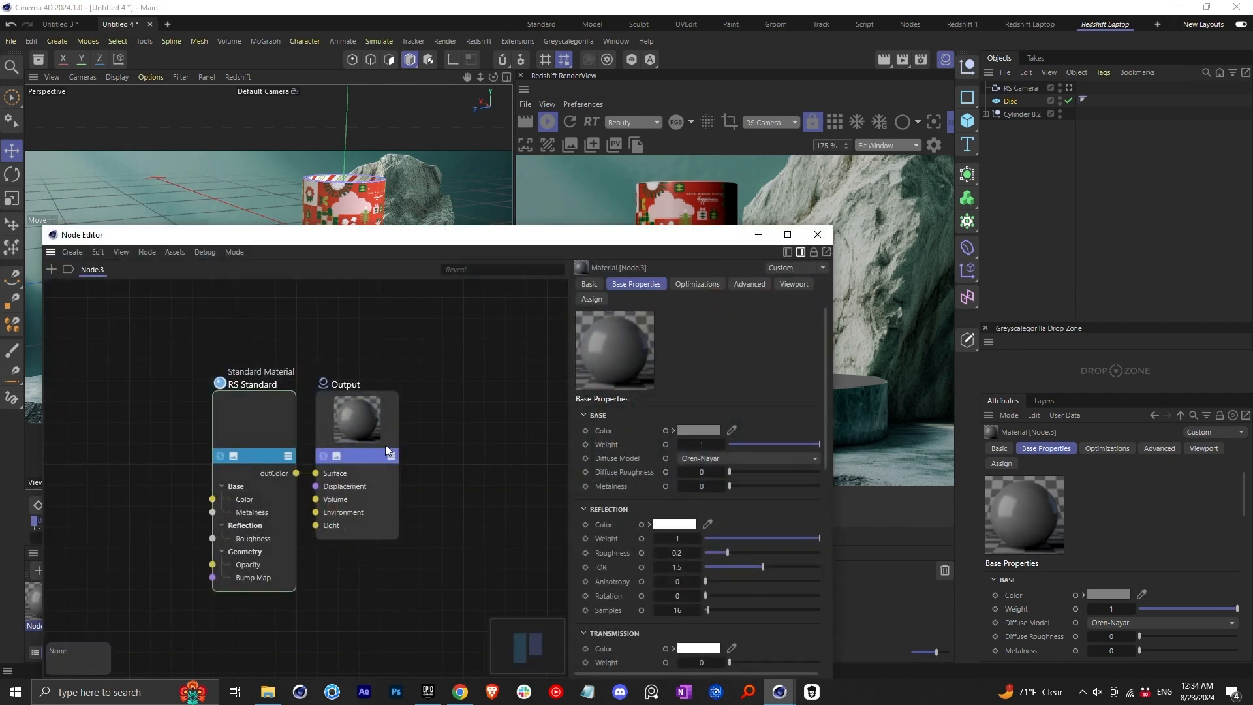
click(348, 423)
key(Delete)
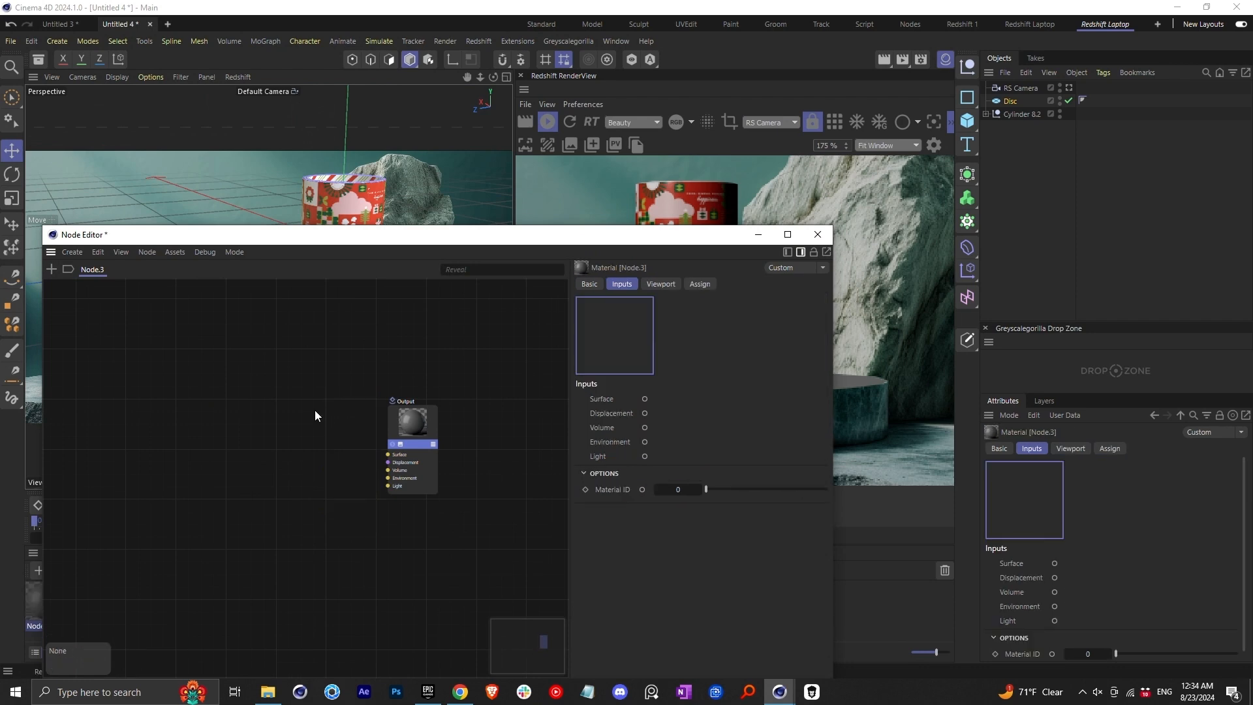
Add a Matte-Shadow Catcher node and connect its output to the Surface input of the Output node
key(shift+c)
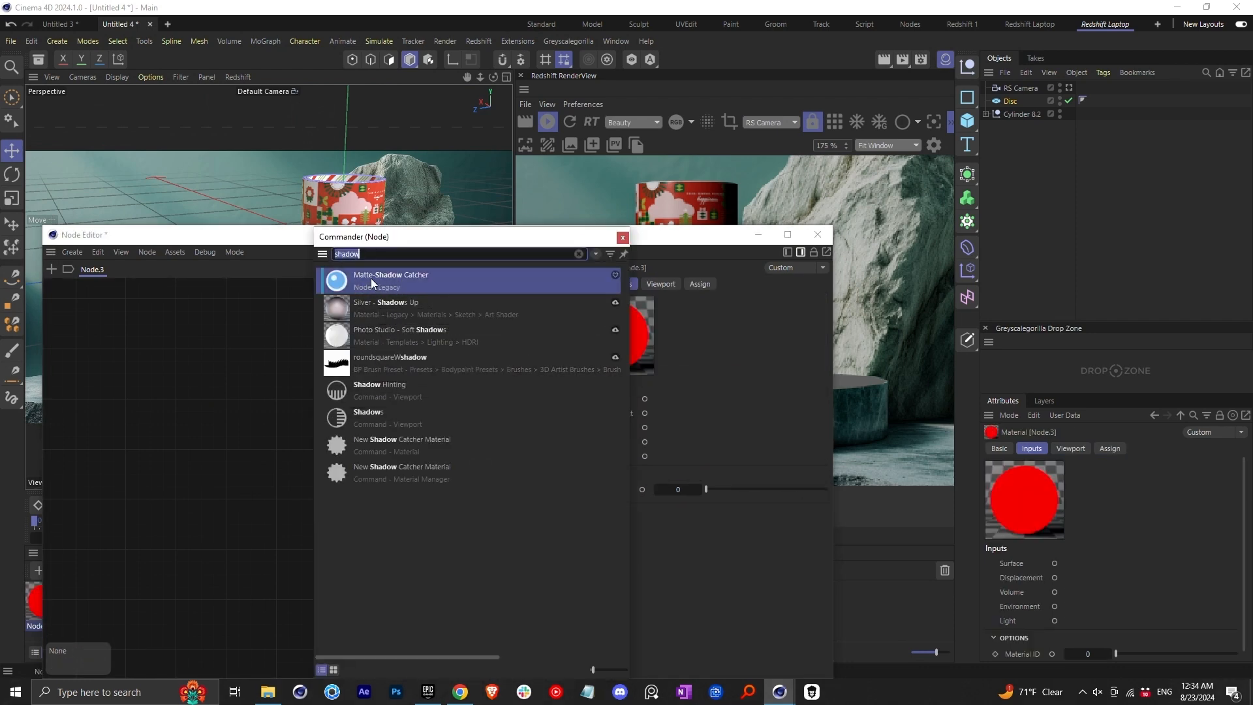
click(415, 280)
click(343, 460)
scroll(343, 460, up, 3)
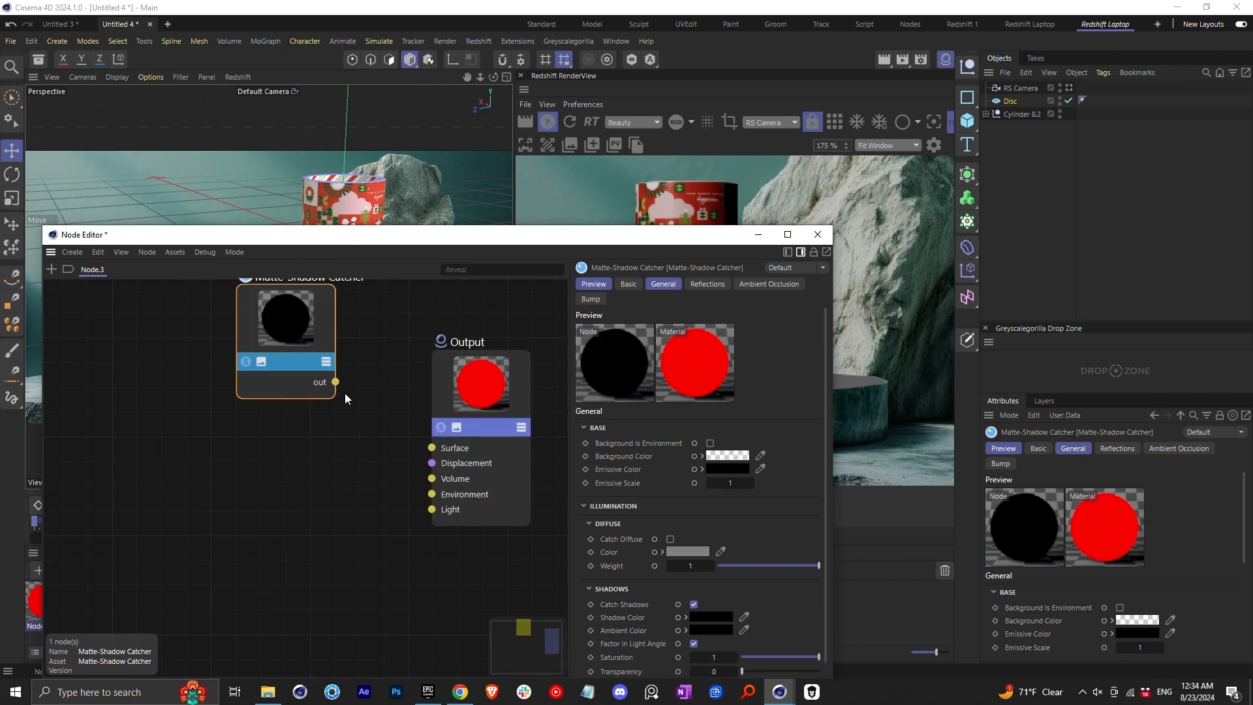
drag(310, 363, 432, 447)
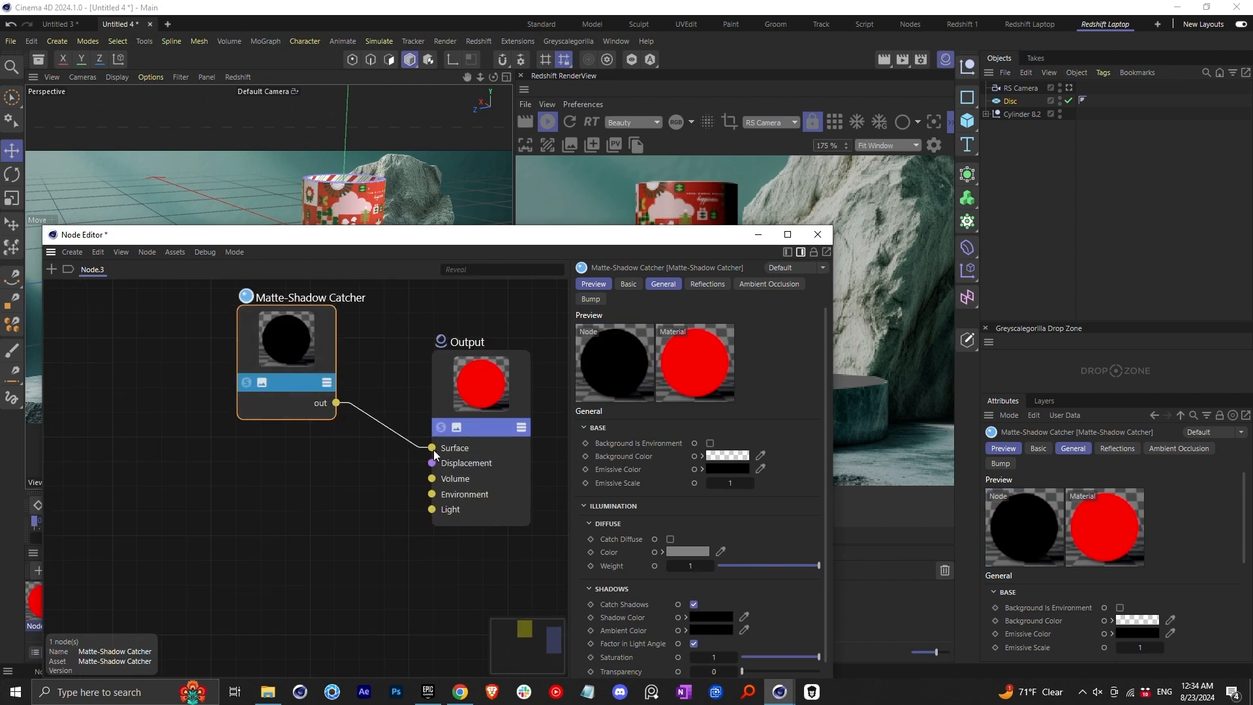
drag(283, 338, 295, 412)
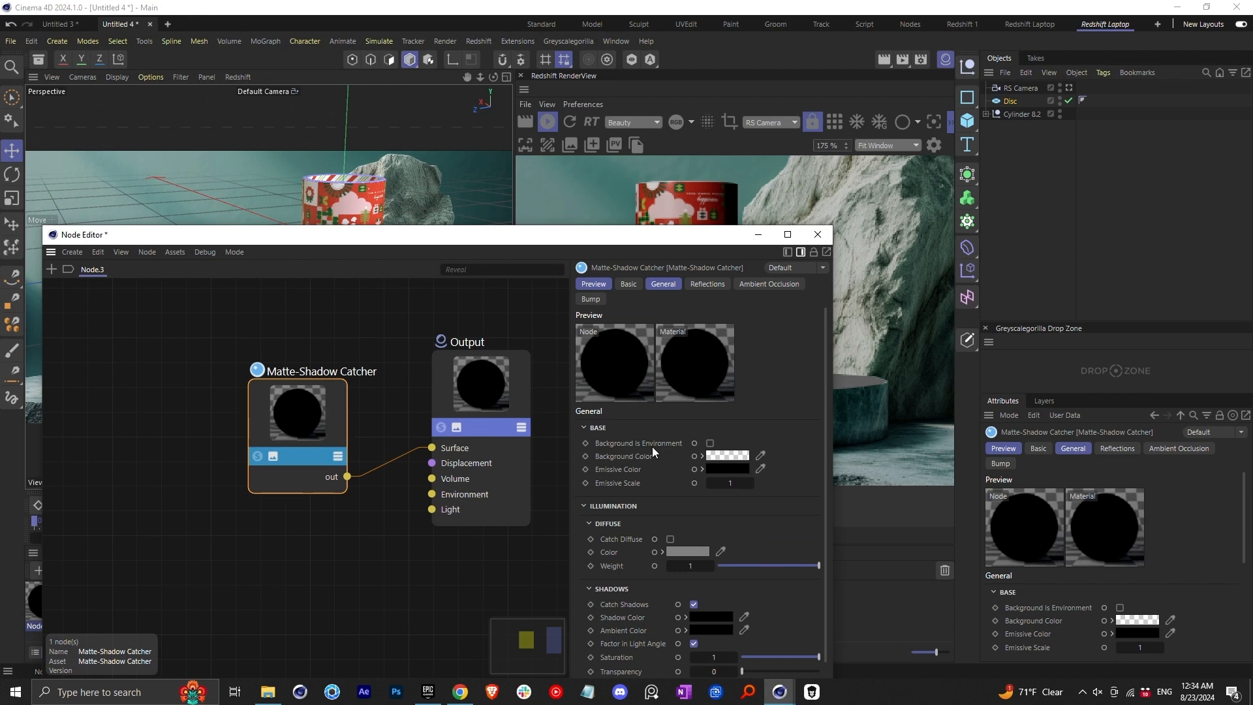
Enable Background Is Environment and Catch Reflections on the Matte-Shadow Catcher node
click(709, 443)
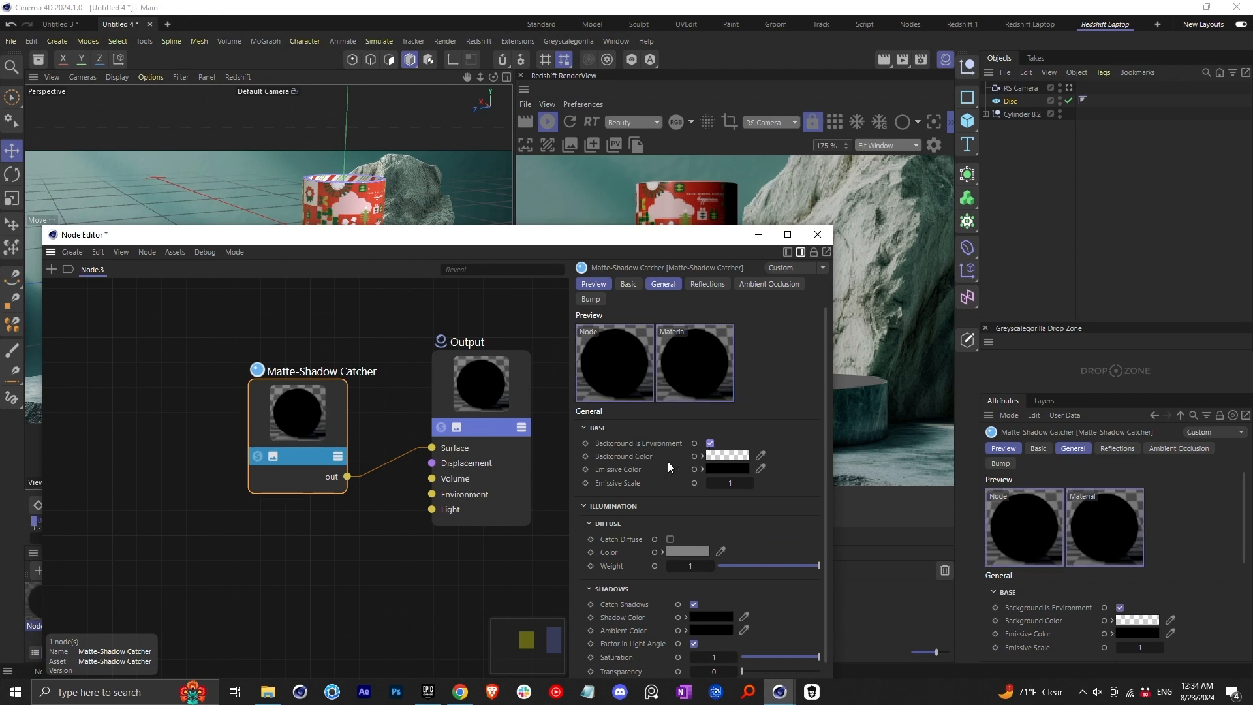
click(705, 284)
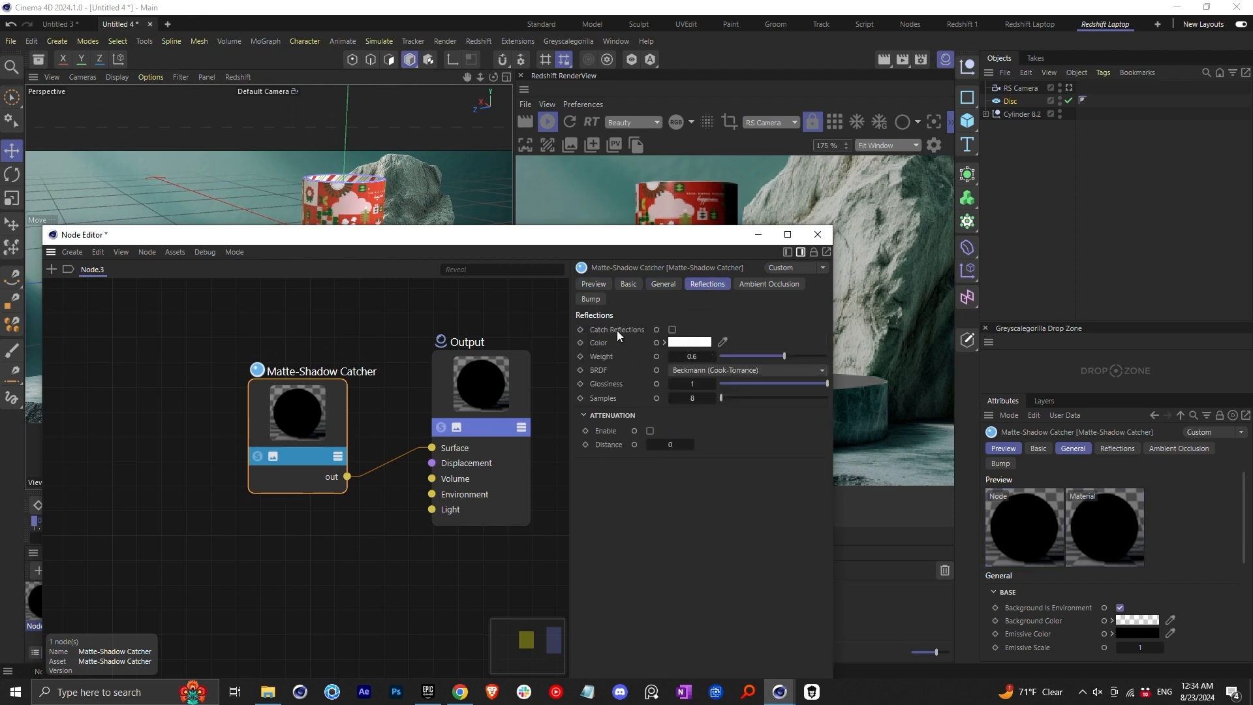
click(673, 330)
Close the Node Editor and apply the shadow-catcher material to the disc
click(818, 235)
drag(38, 608, 355, 354)
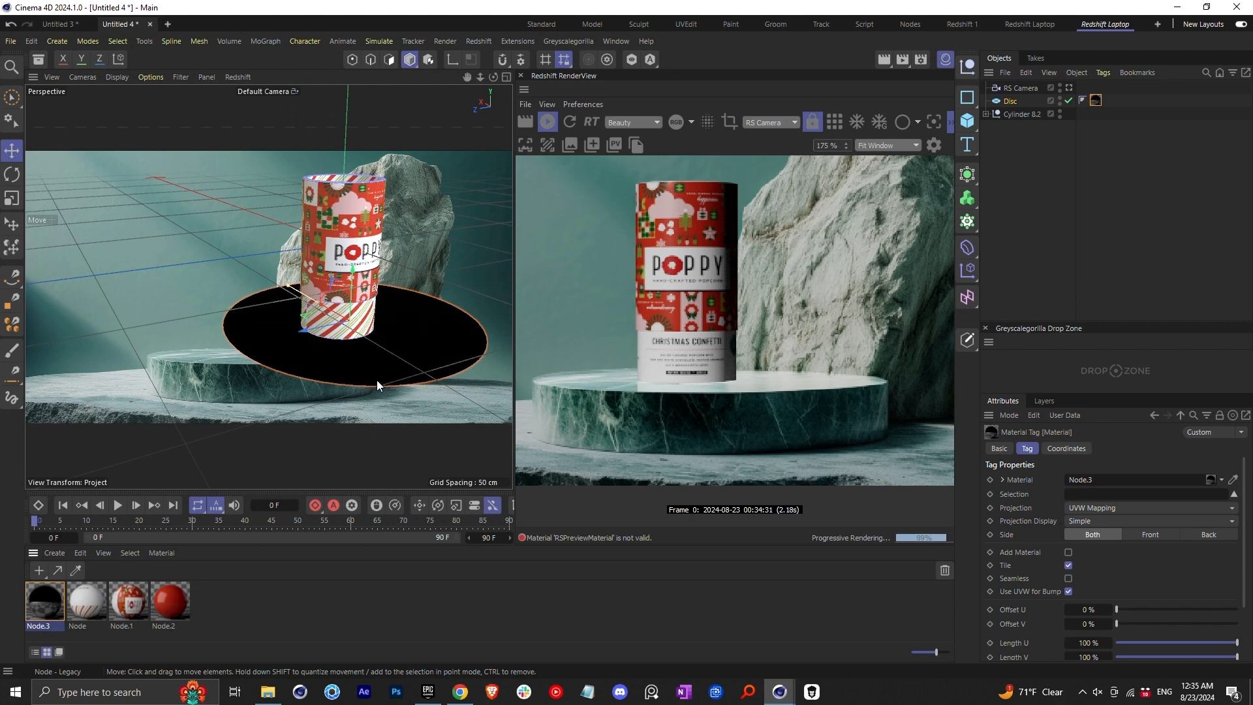
scroll(745, 279, down, 2)
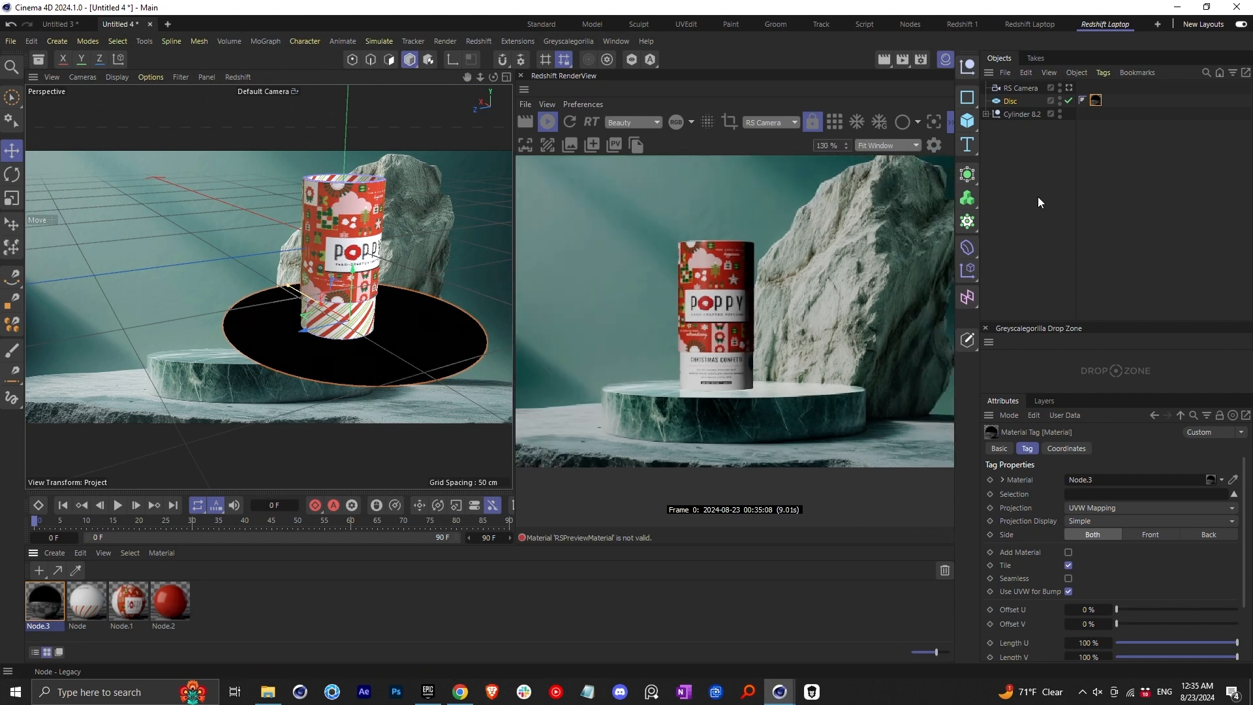
Add a Redshift Dome Light to the scene
click(481, 41)
mouse_move(516, 86)
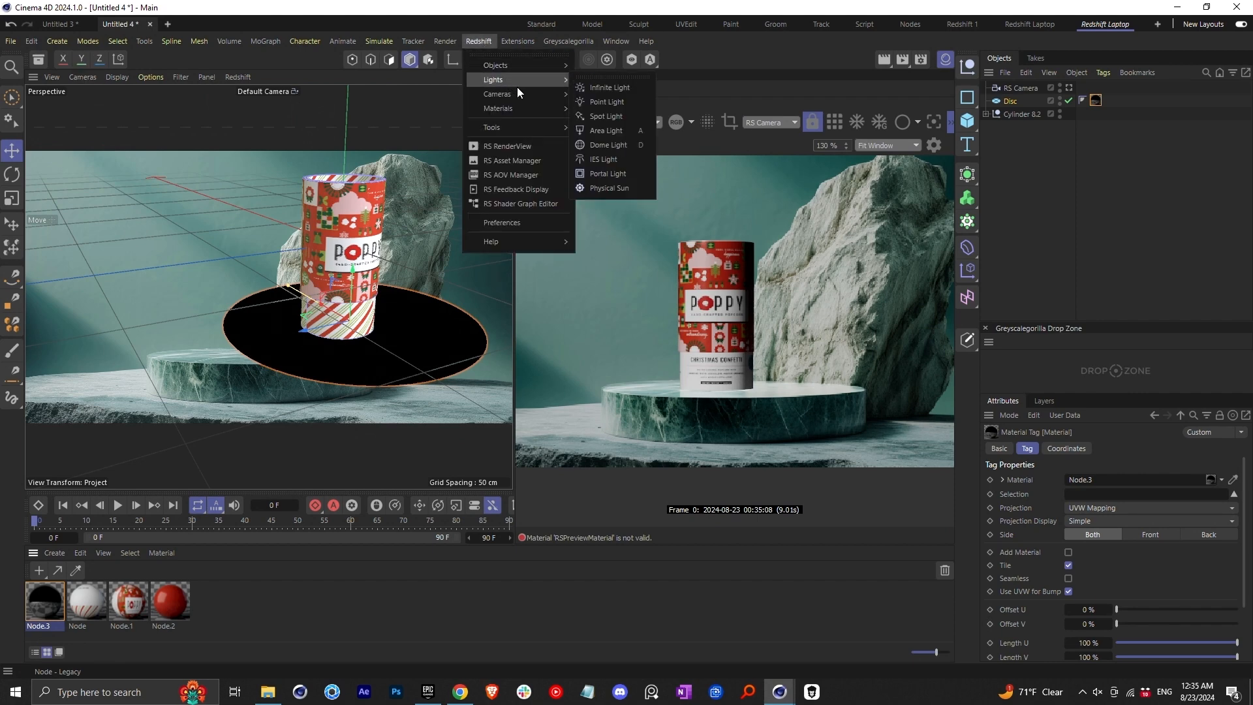
click(607, 145)
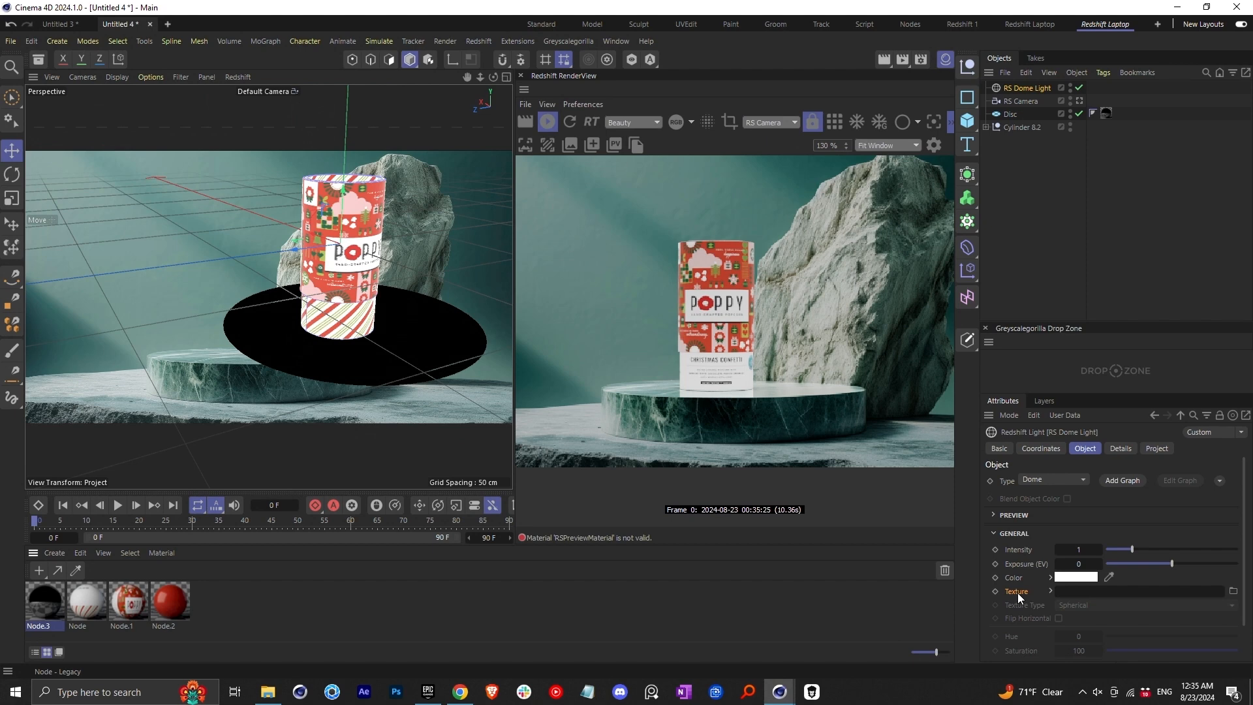
Add an HDRI Link tag to the dome light and load GSG ProStudiosMetal Vol2 03 Env from the Plus Library's HDRIs
click(1031, 382)
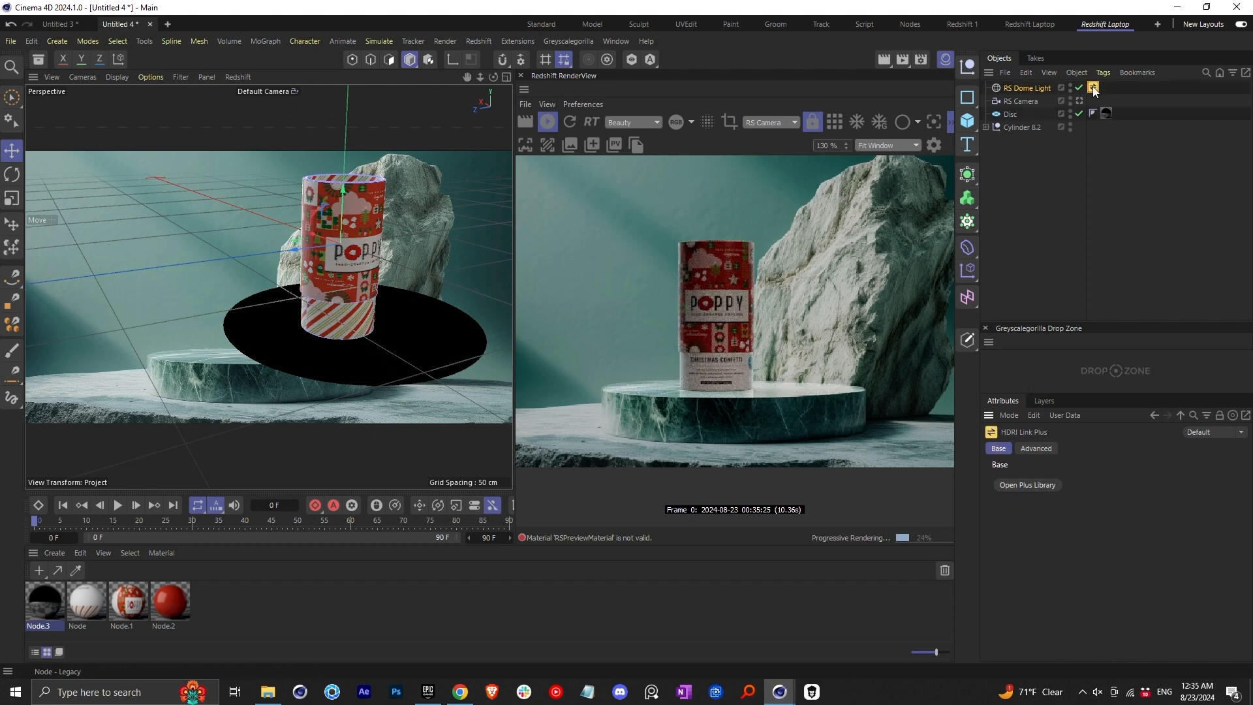
click(1027, 485)
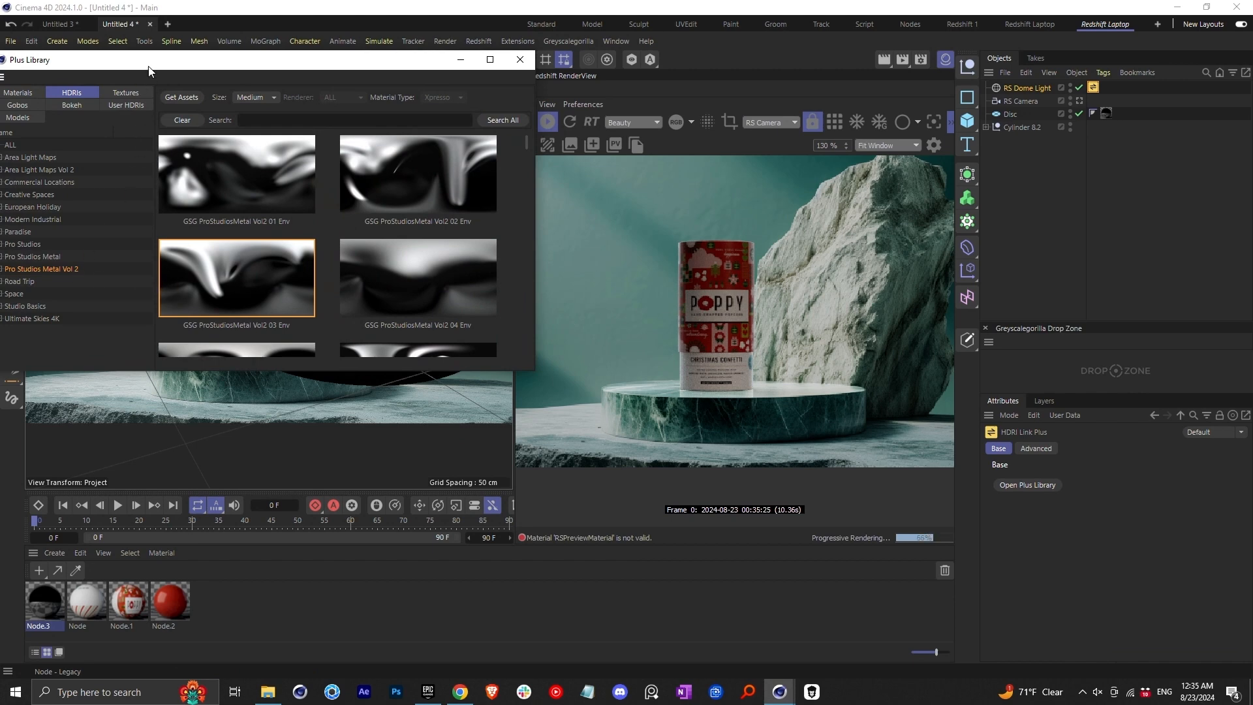
drag(149, 65, 171, 66)
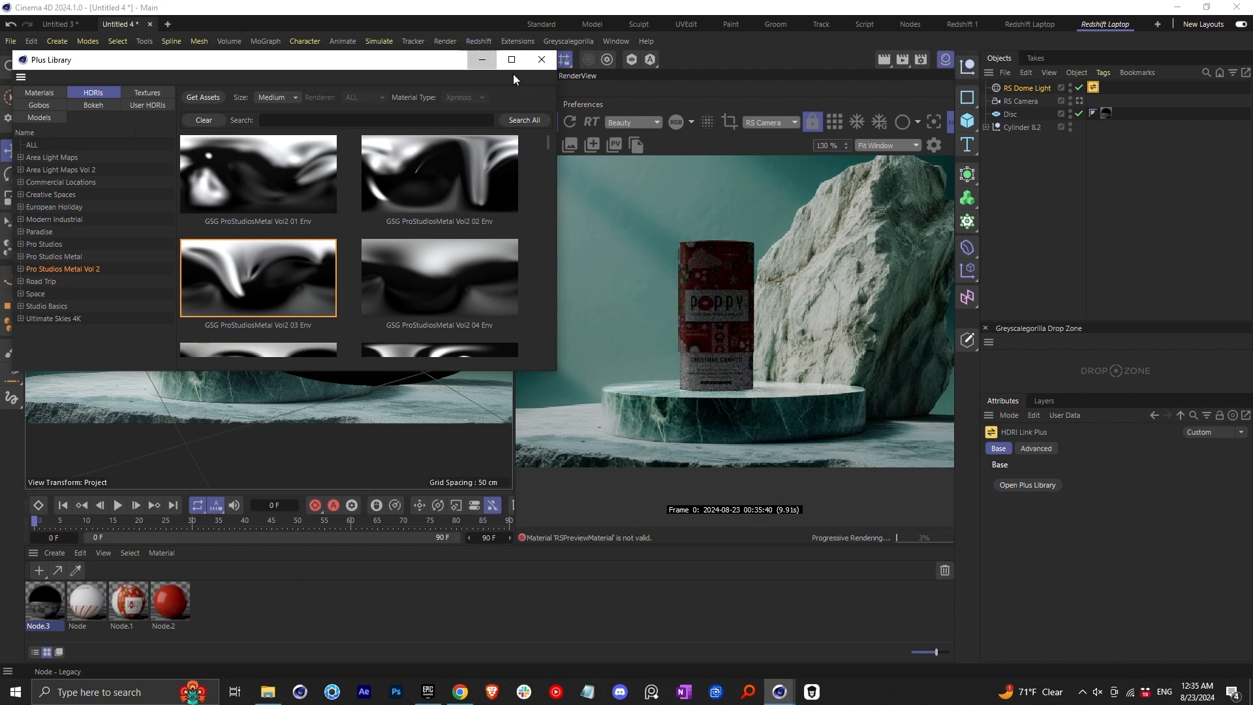
click(542, 59)
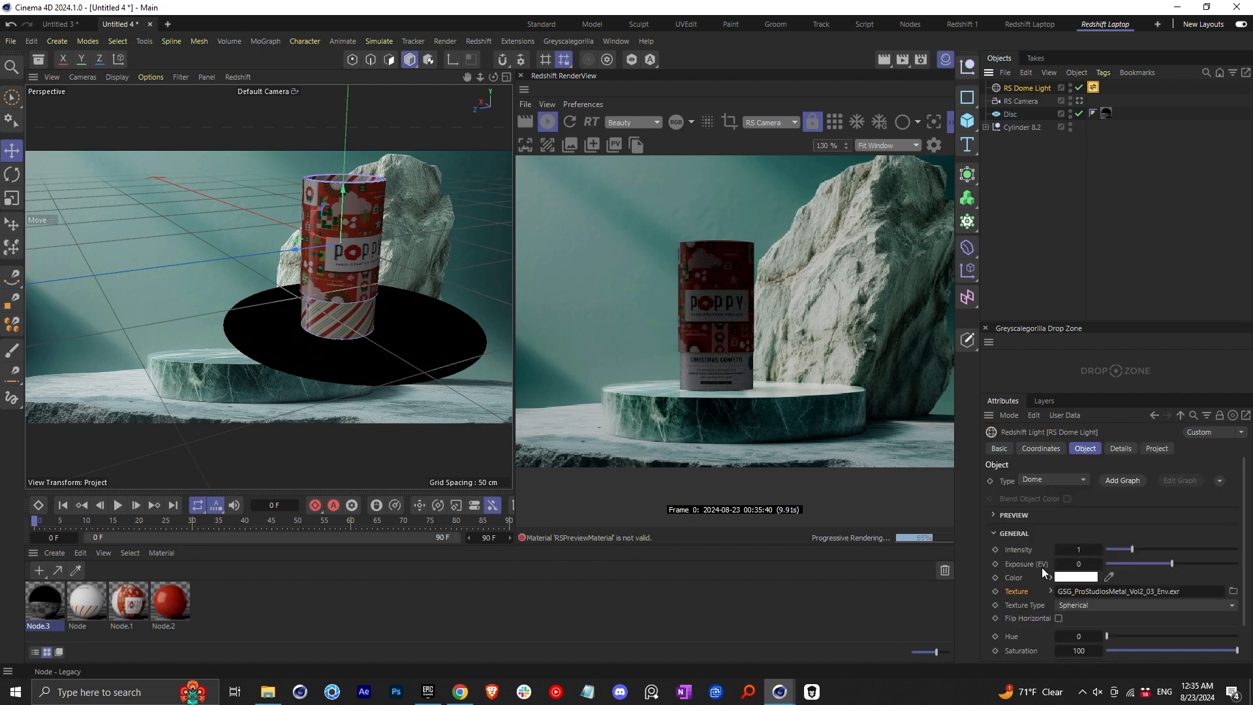
Set the dome light's intensity to 8 and deselect the light
double_click(1074, 549)
text(8)
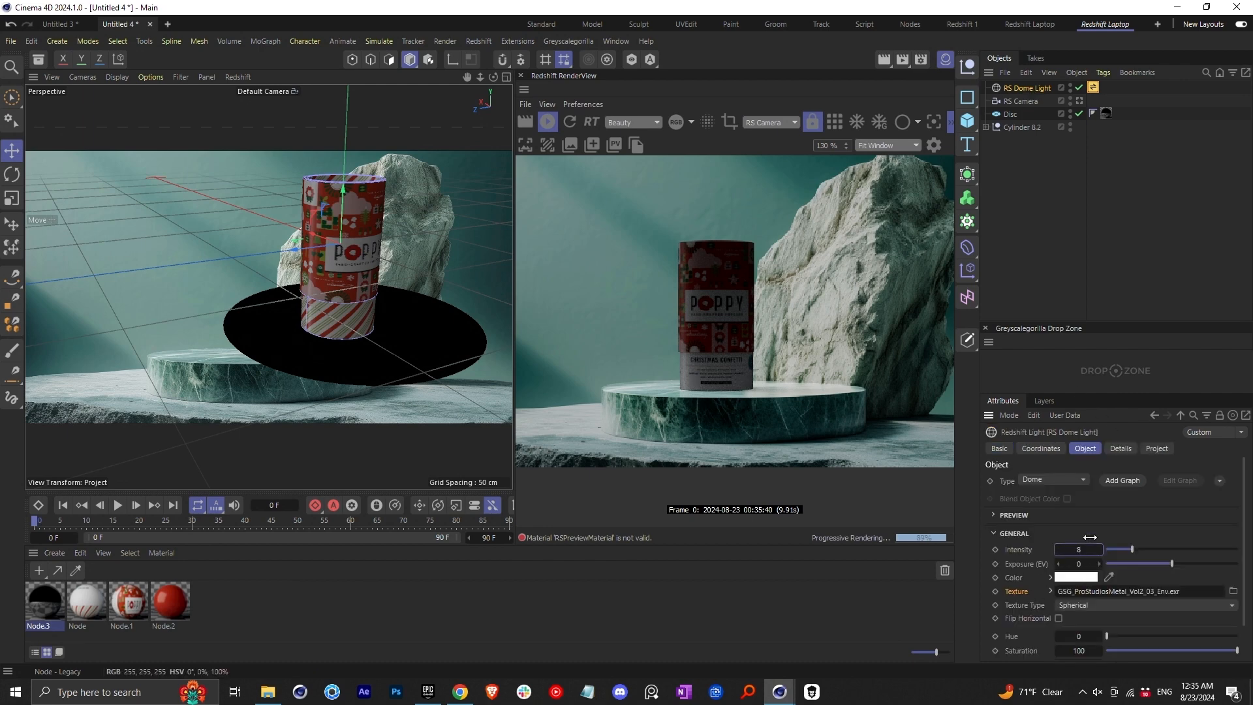
key(Return)
click(1060, 290)
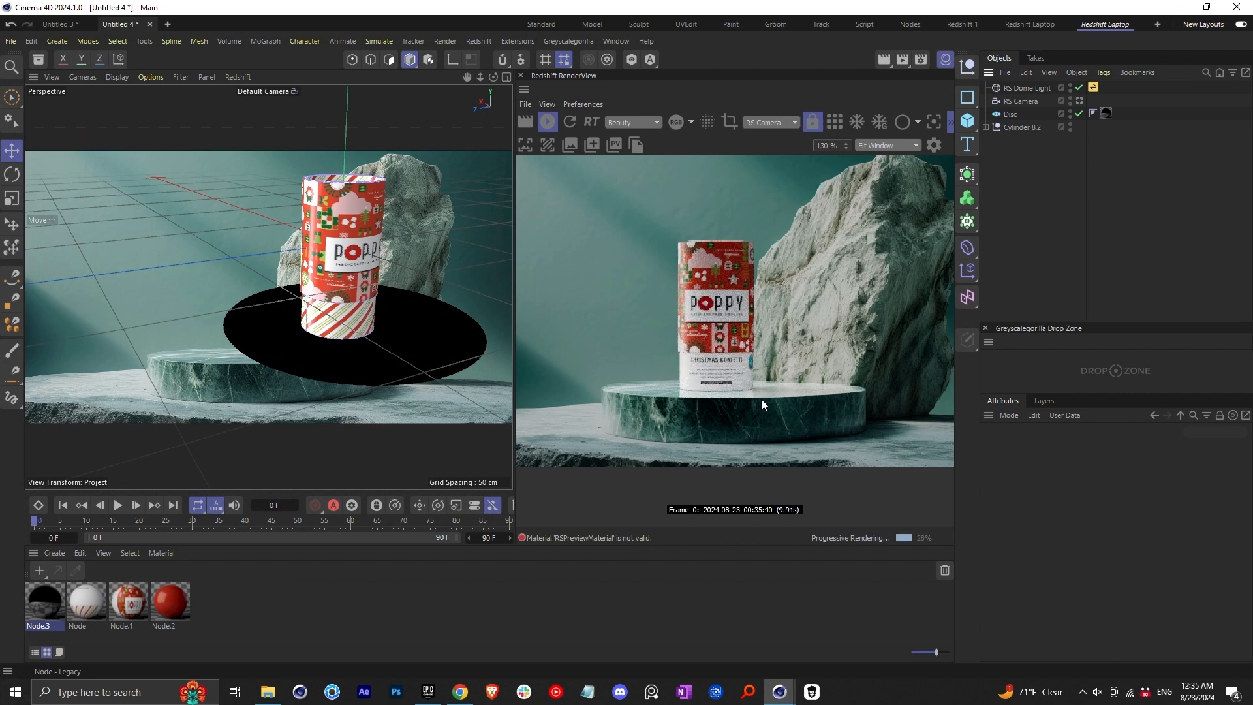
Examine the can's base and the podium top in the render for the shadow and reflection caught by the disc
scroll(718, 385, up, 5)
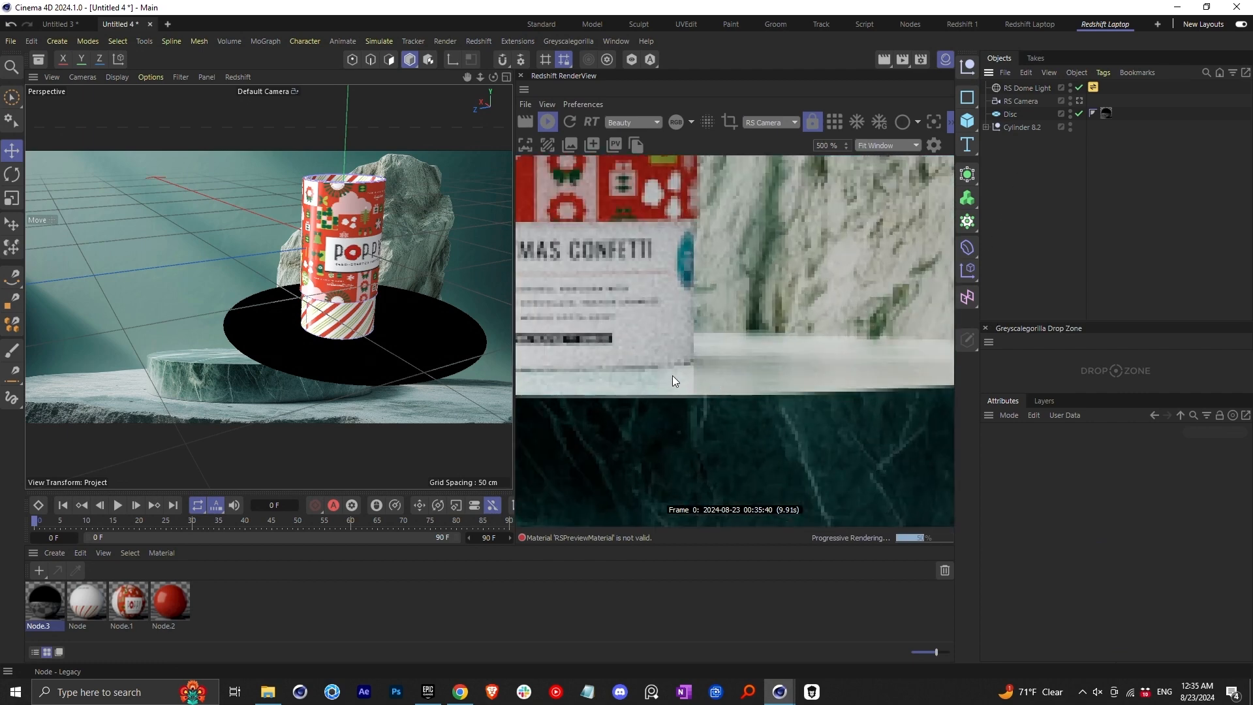
scroll(685, 382, down, 3)
scroll(653, 379, up, 2)
scroll(718, 376, down, 2)
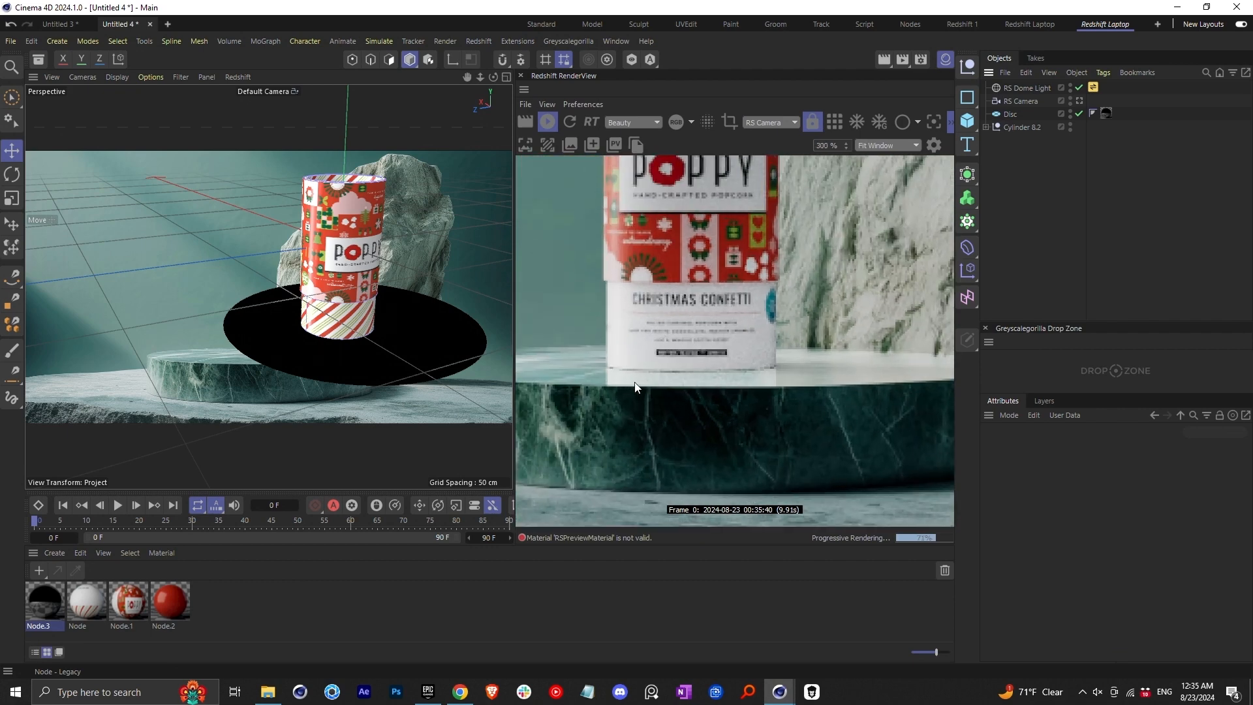
scroll(620, 385, up, 1)
scroll(730, 374, down, 2)
scroll(813, 371, up, 2)
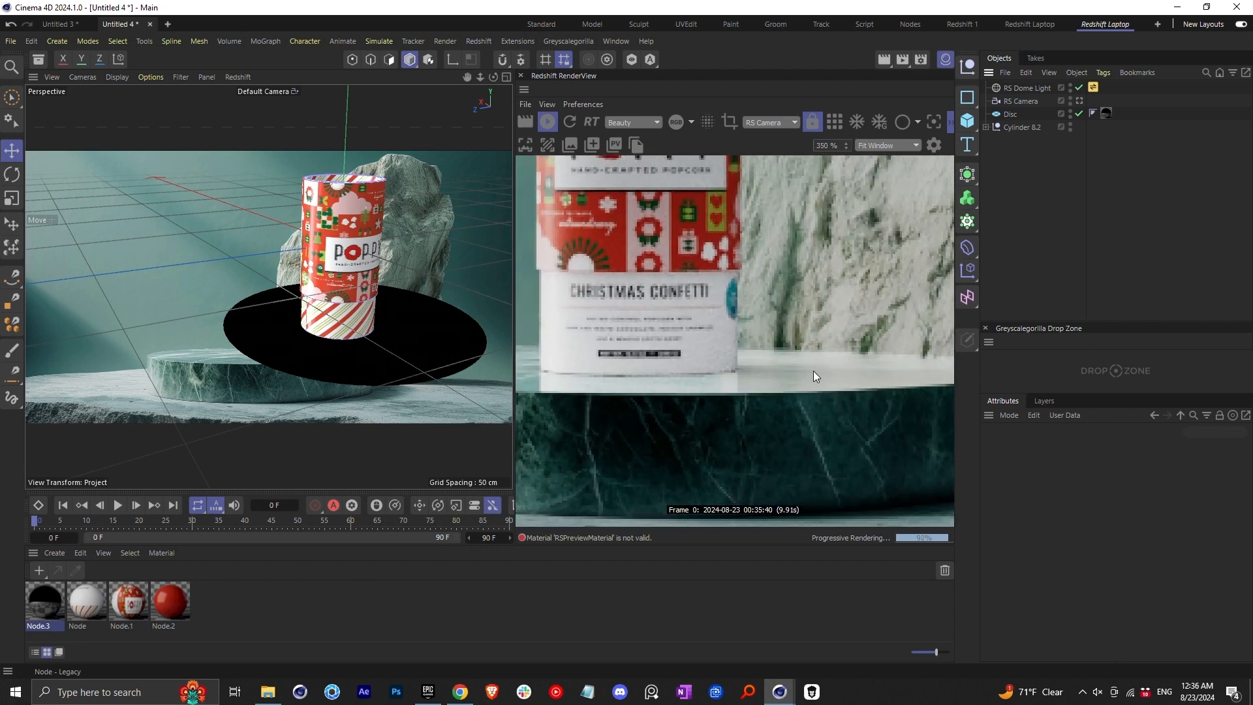
scroll(734, 377, up, 1)
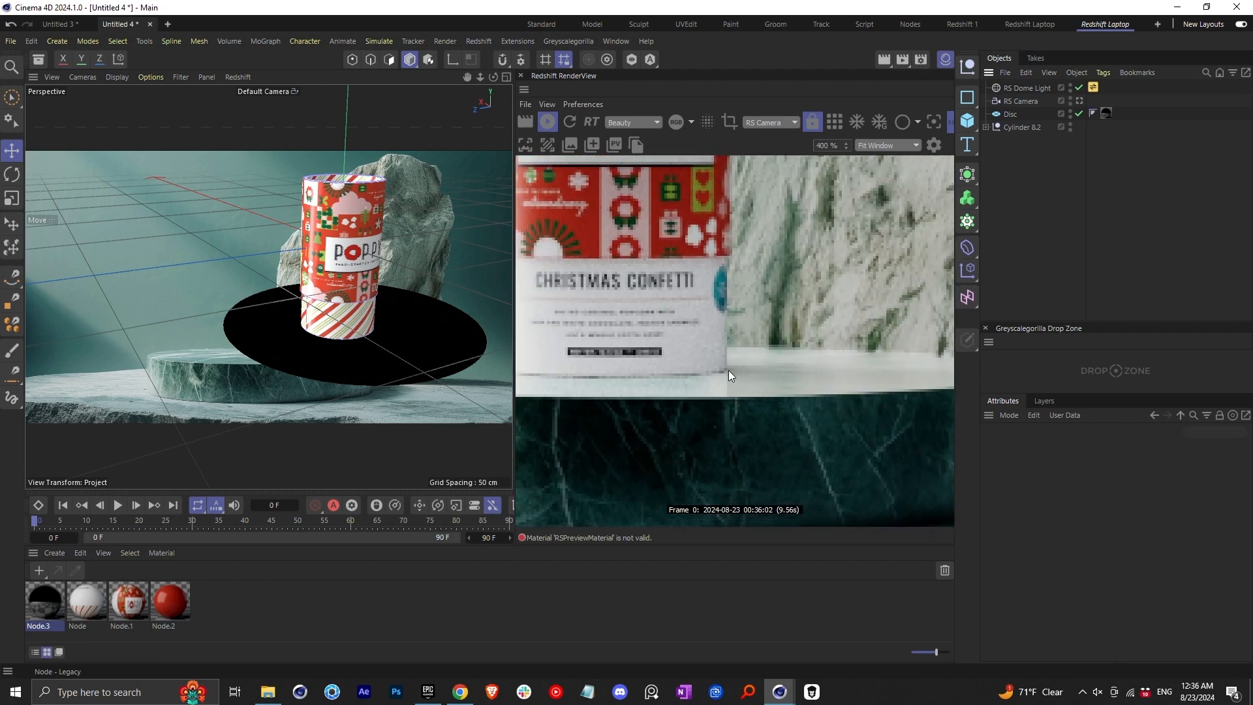
scroll(728, 370, down, 3)
scroll(609, 433, down, 2)
scroll(747, 429, down, 1)
scroll(865, 393, up, 1)
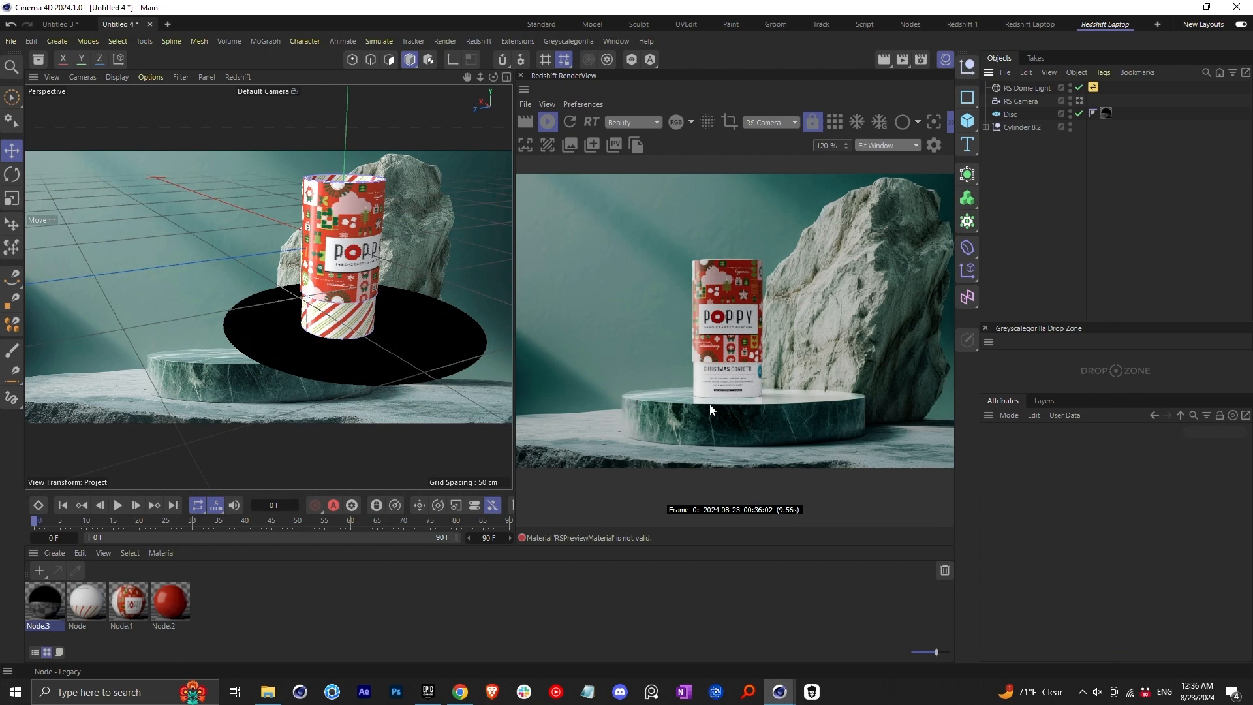
scroll(750, 395, up, 2)
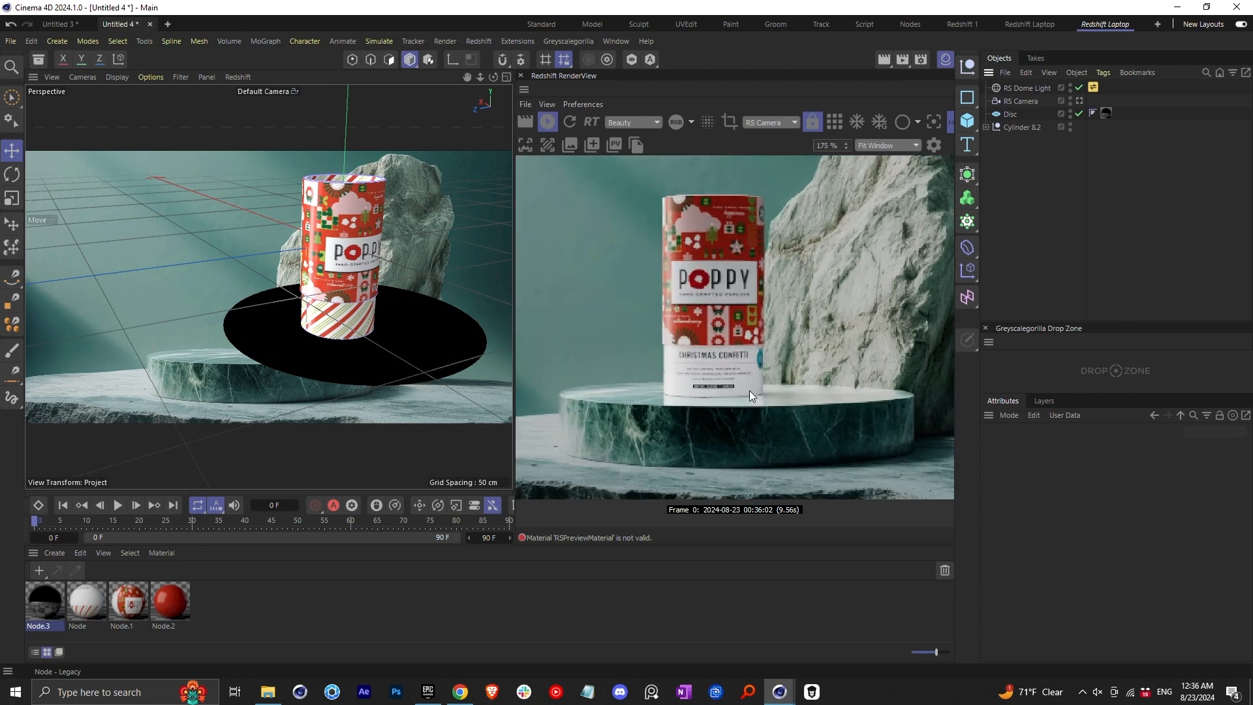
scroll(763, 411, down, 4)
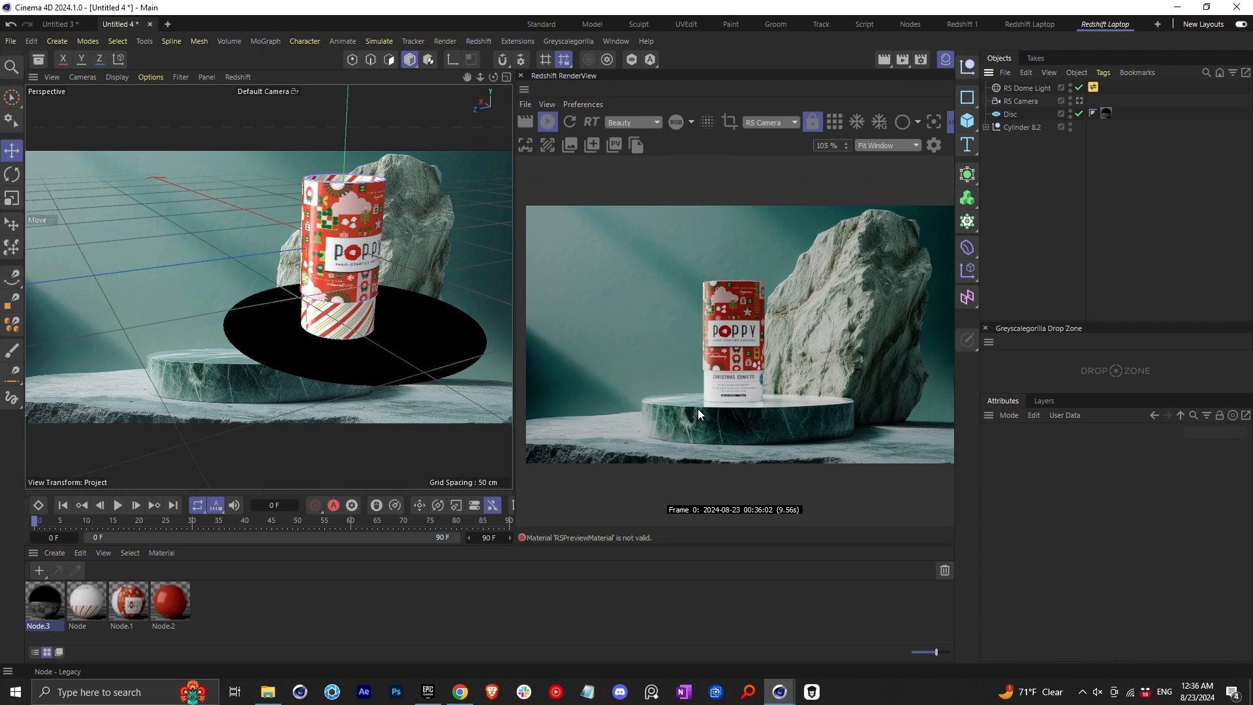